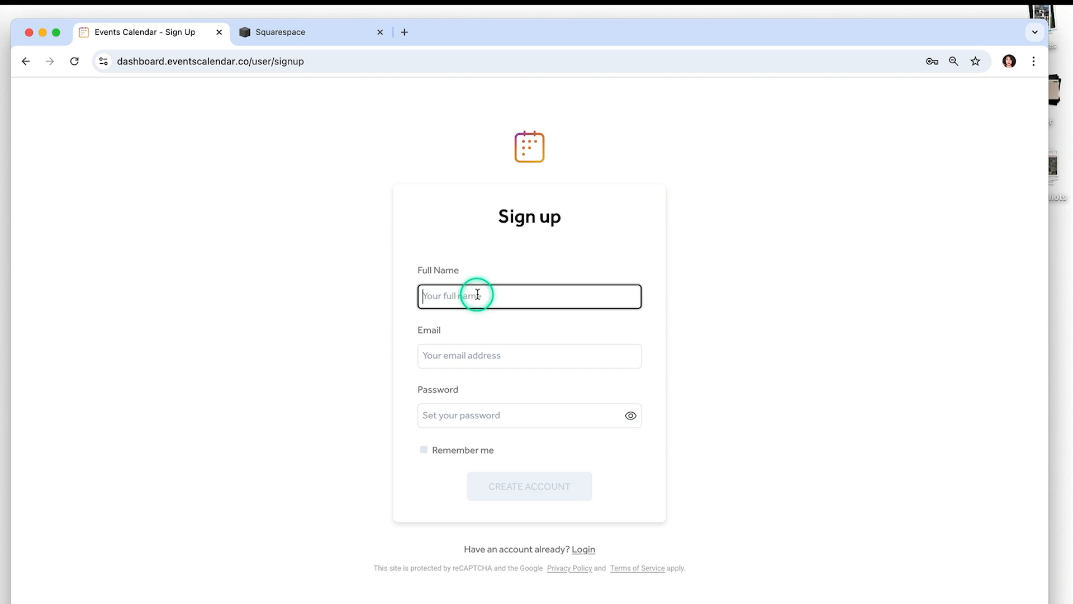
- Create an Events Calendar account with the user's full name, e-mail address and a password
{"action": "left_click", "coordinate": [479, 356]}
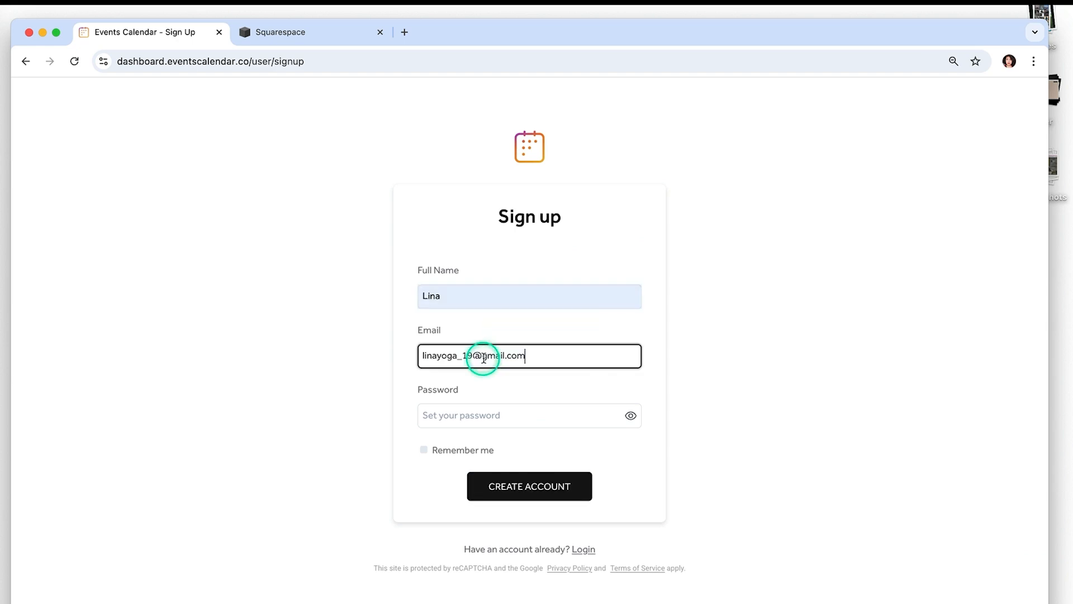
{"action": "left_click", "coordinate": [515, 416]}
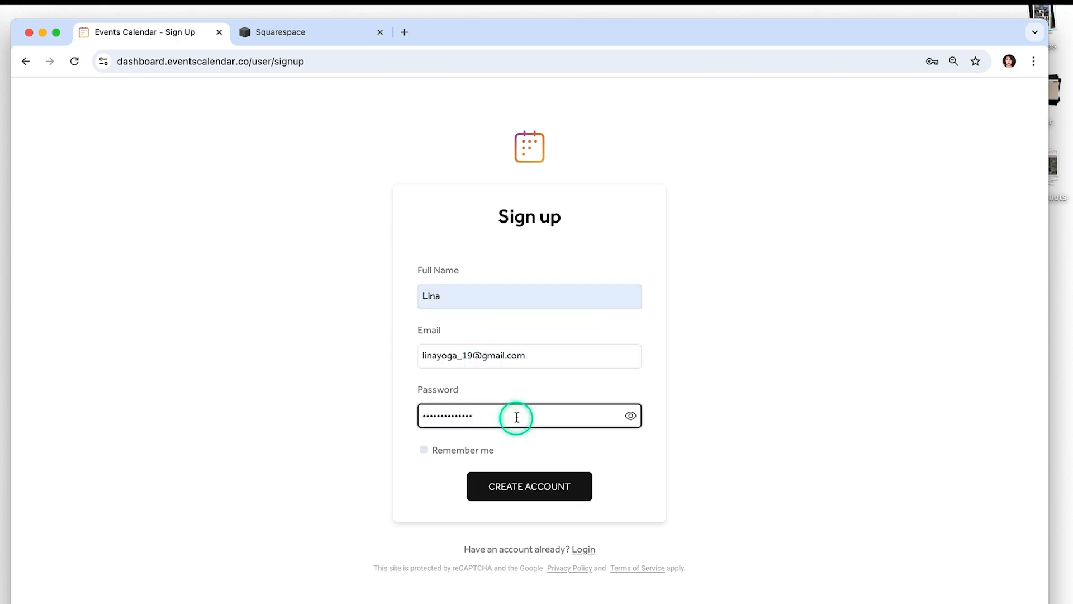
{"action": "left_click", "coordinate": [533, 488]}
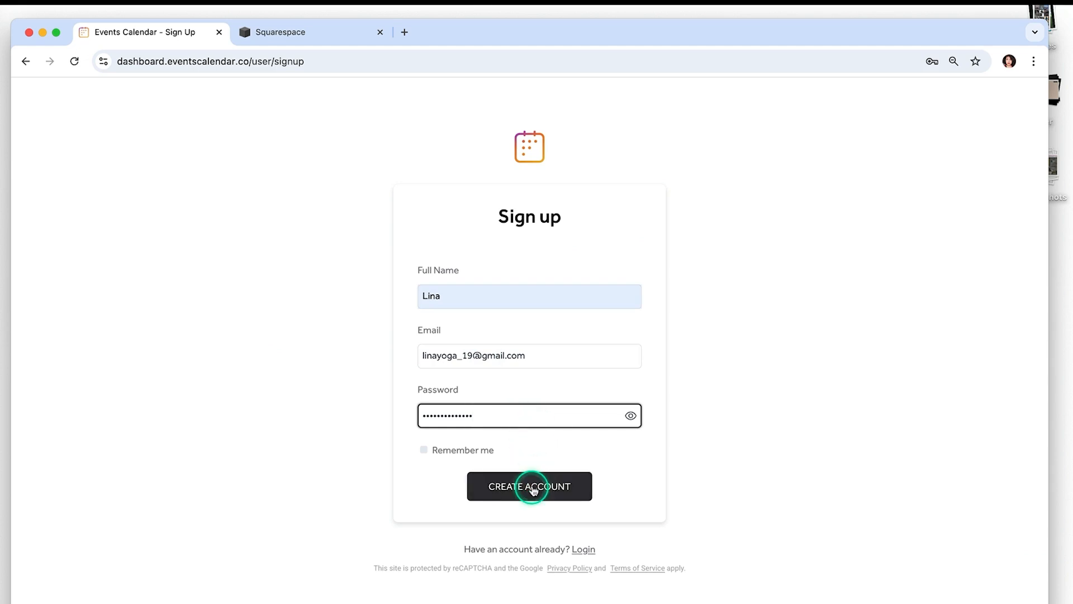
{"action": "left_click", "coordinate": [534, 488]}
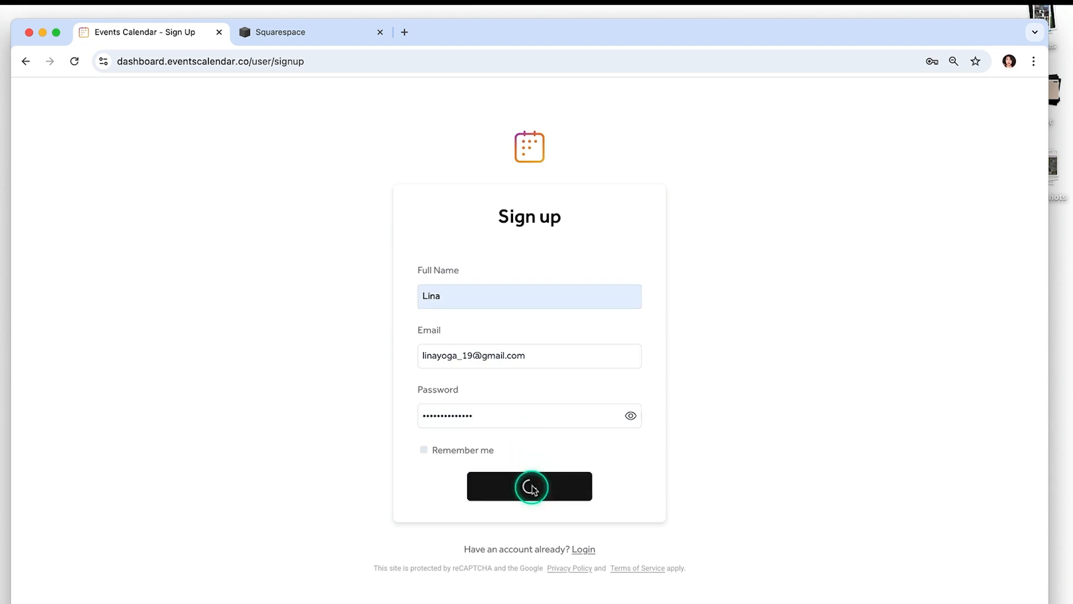
{"action": "left_click", "coordinate": [535, 407]}
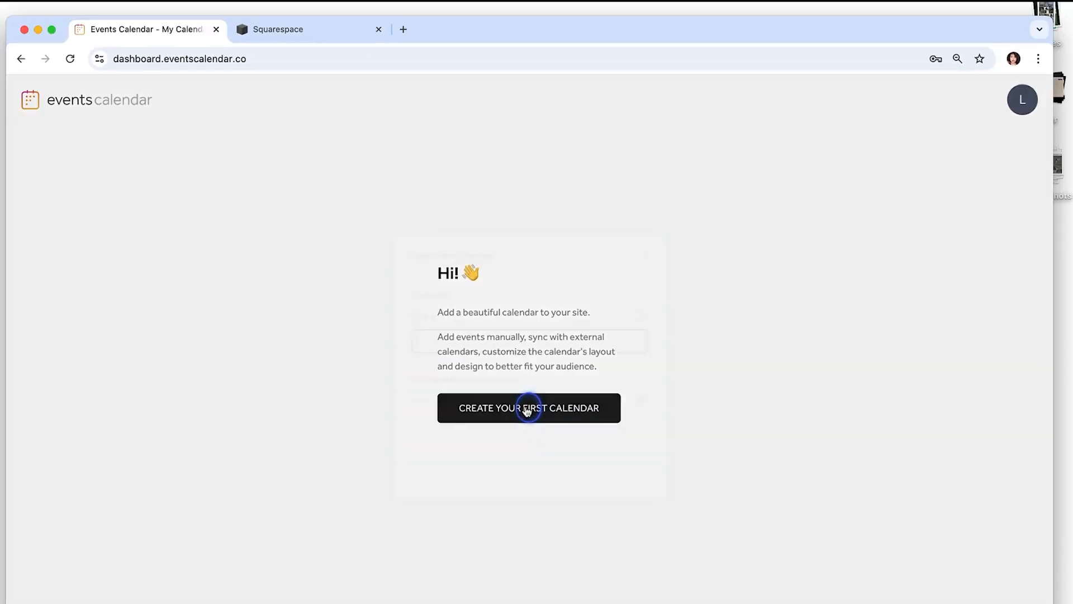
- Create a calendar named 'Classes' for the Linayoga.com site domain
{"action": "left_click", "coordinate": [473, 351]}
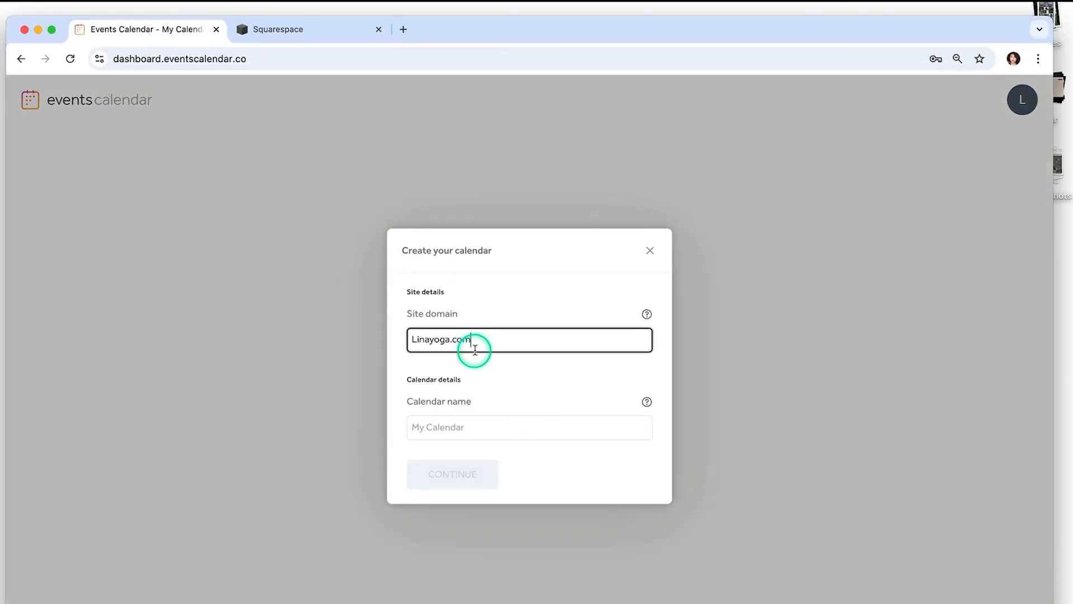
{"action": "key", "text": "Tab"}
{"action": "type", "text": "Classes"}
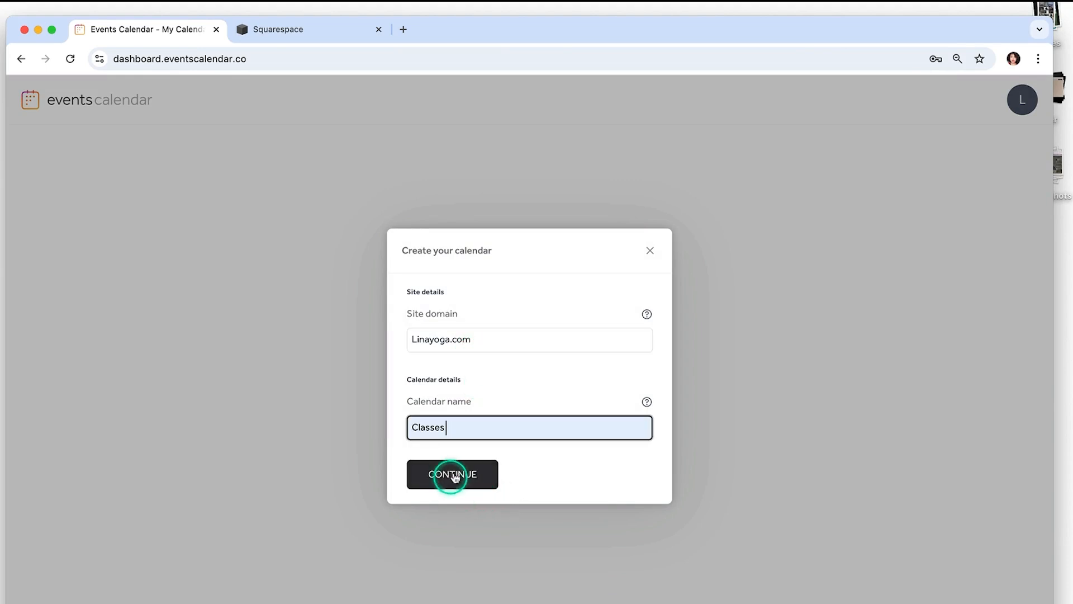
{"action": "left_click", "coordinate": [454, 475]}
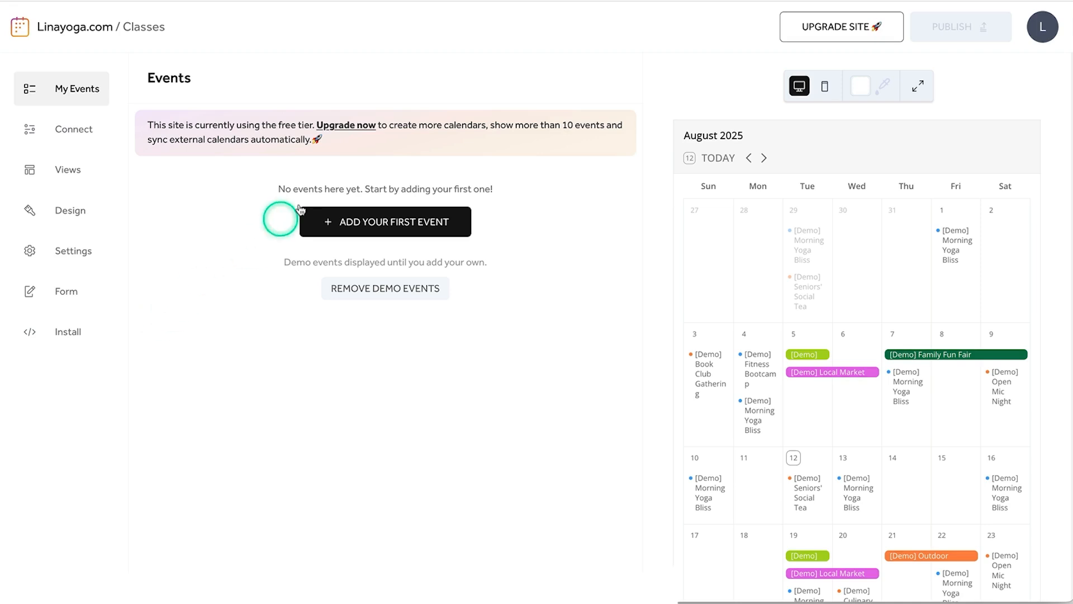
- Add a first event titled 'Yoga class for beginners' with description 'Start your healthy body routine'
{"action": "left_click", "coordinate": [408, 223]}
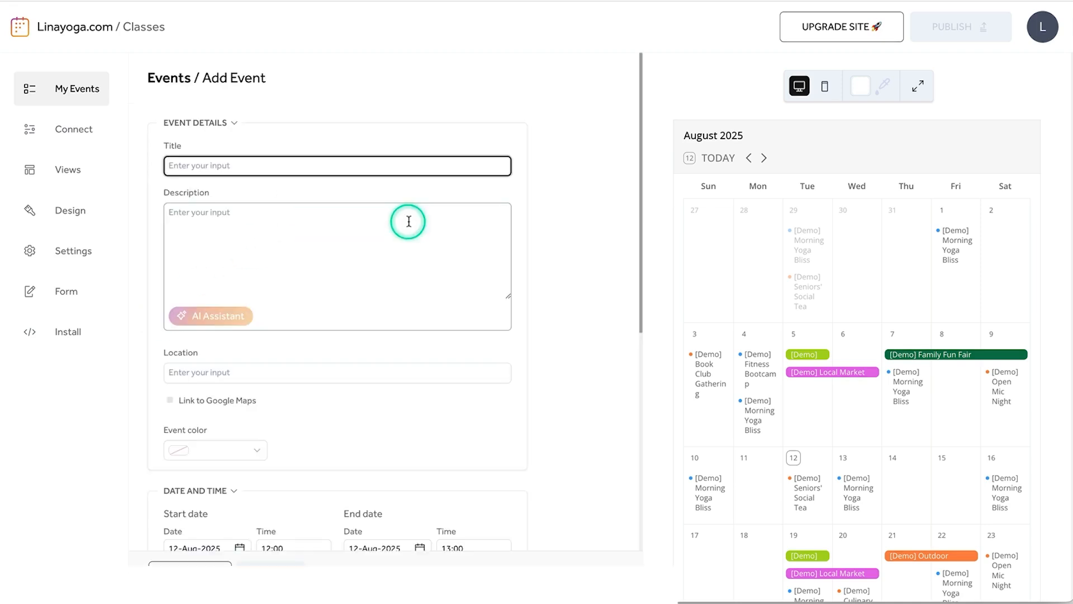
{"action": "left_click", "coordinate": [187, 168]}
{"action": "type", "text": "Yoga class for beginners"}
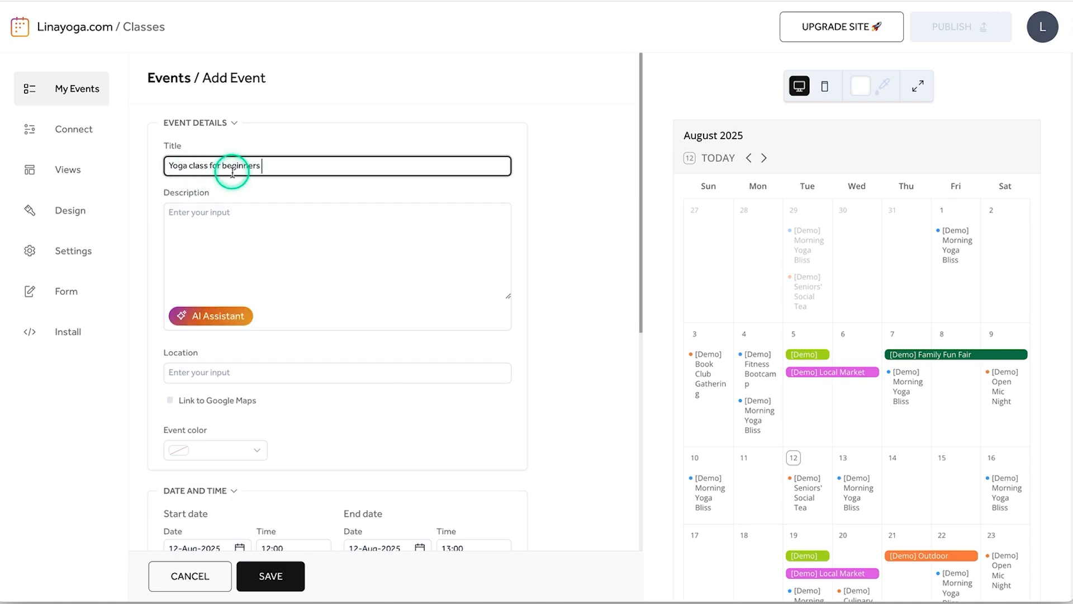
{"action": "left_click", "coordinate": [244, 244]}
{"action": "type", "text": "Start your healthy body routine"}
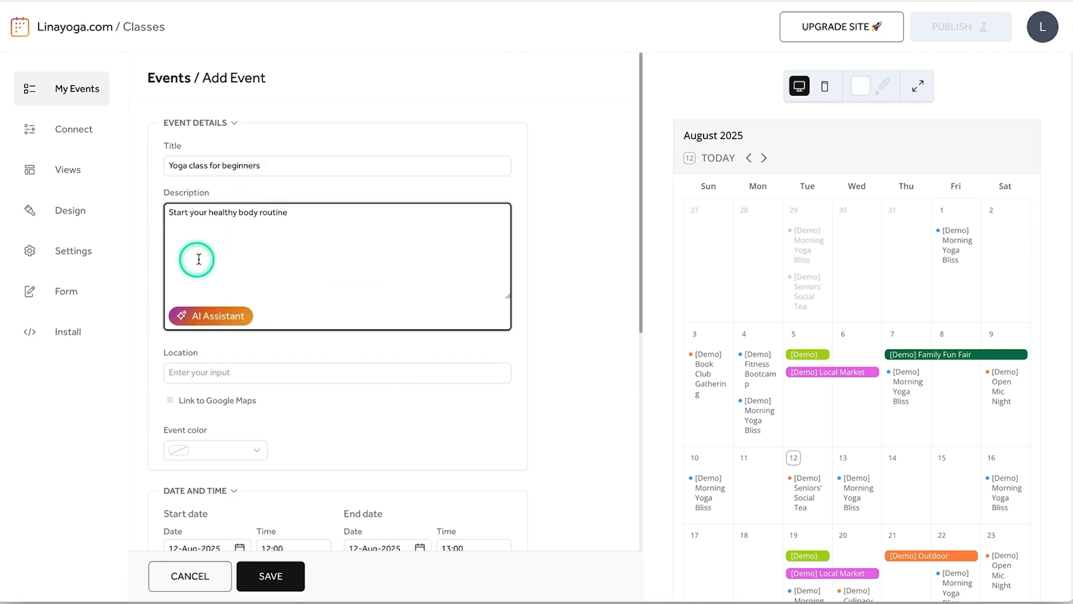
- Have the AI Assistant rewrite the description at Longer text length and apply it
{"action": "left_click", "coordinate": [238, 321]}
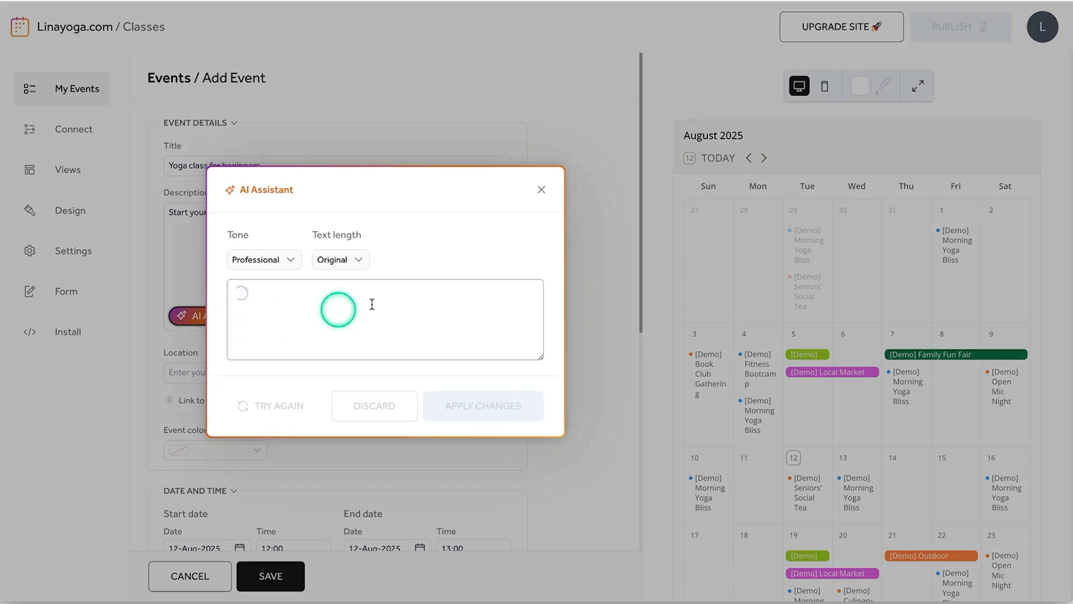
{"action": "left_click", "coordinate": [360, 260]}
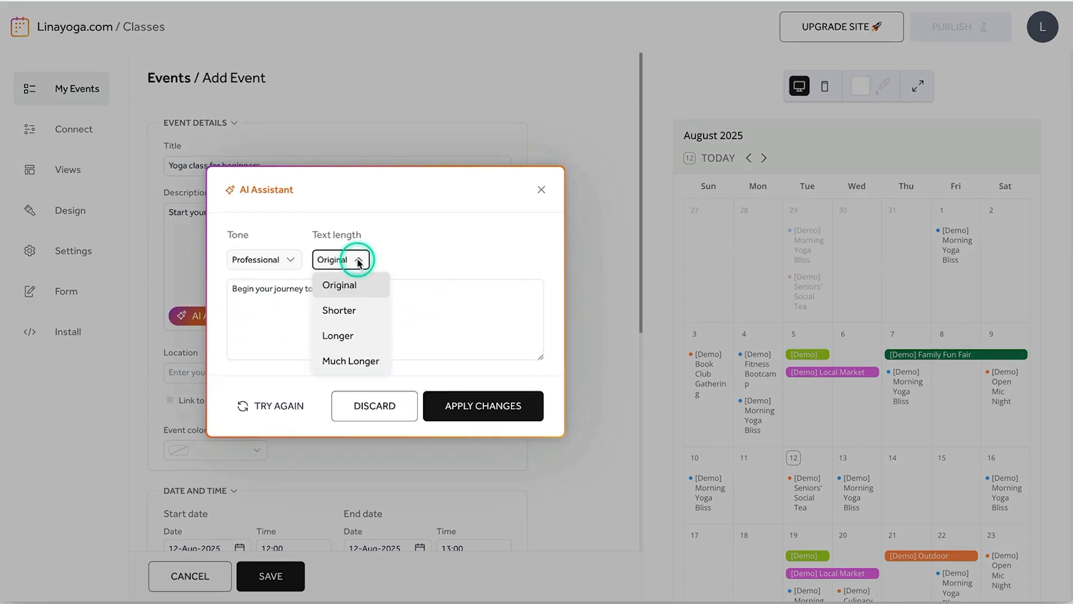
{"action": "left_click", "coordinate": [349, 336]}
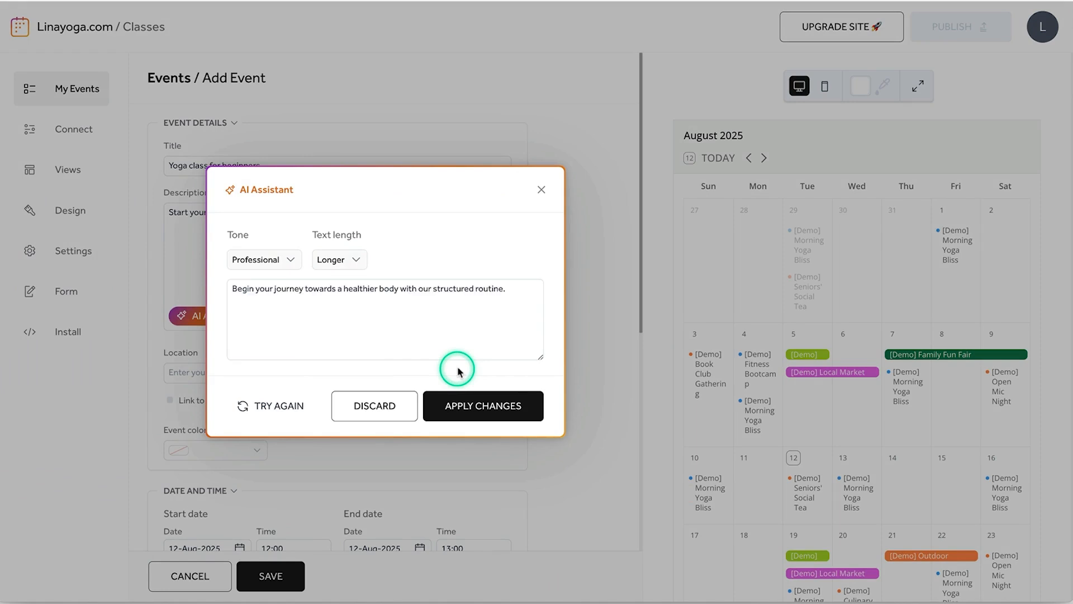
{"action": "left_click", "coordinate": [471, 407]}
{"action": "left_click", "coordinate": [274, 373]}
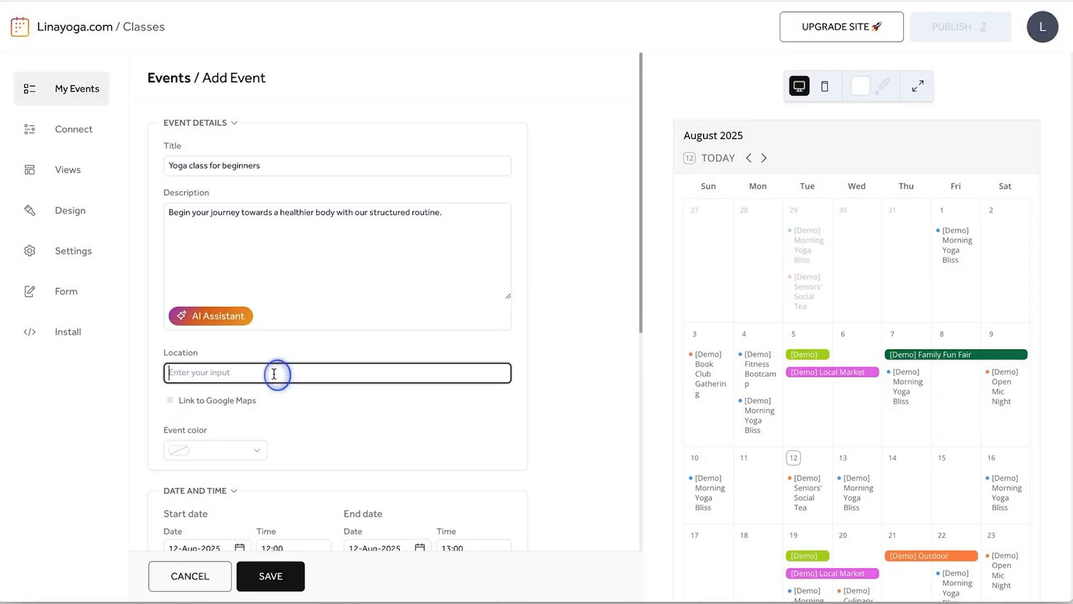
- Set the event colour to orange (#F5A623)
{"action": "left_click", "coordinate": [262, 451]}
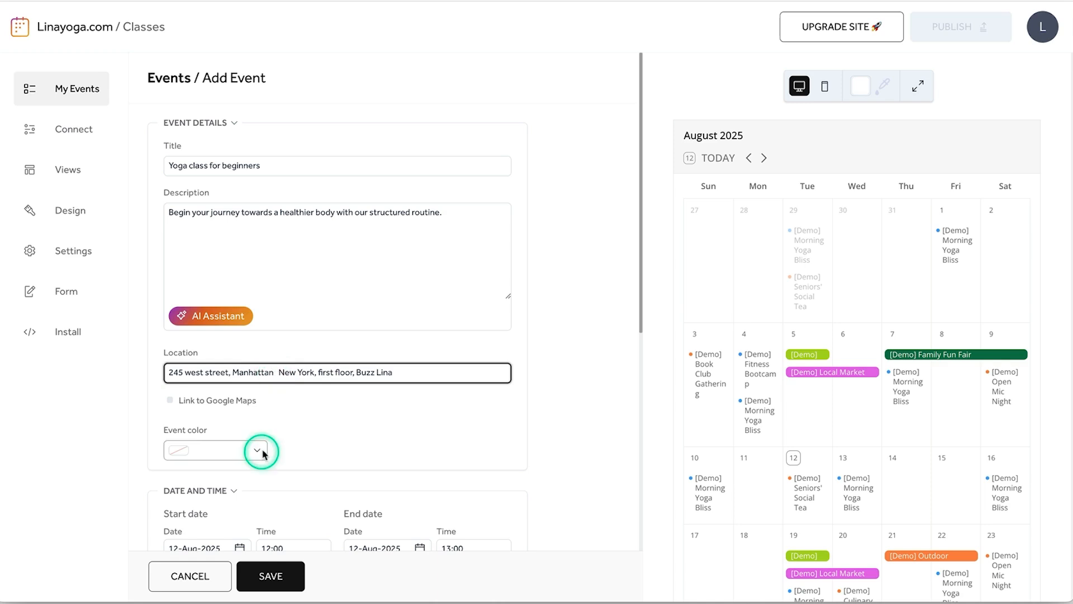
{"action": "left_click", "coordinate": [190, 408]}
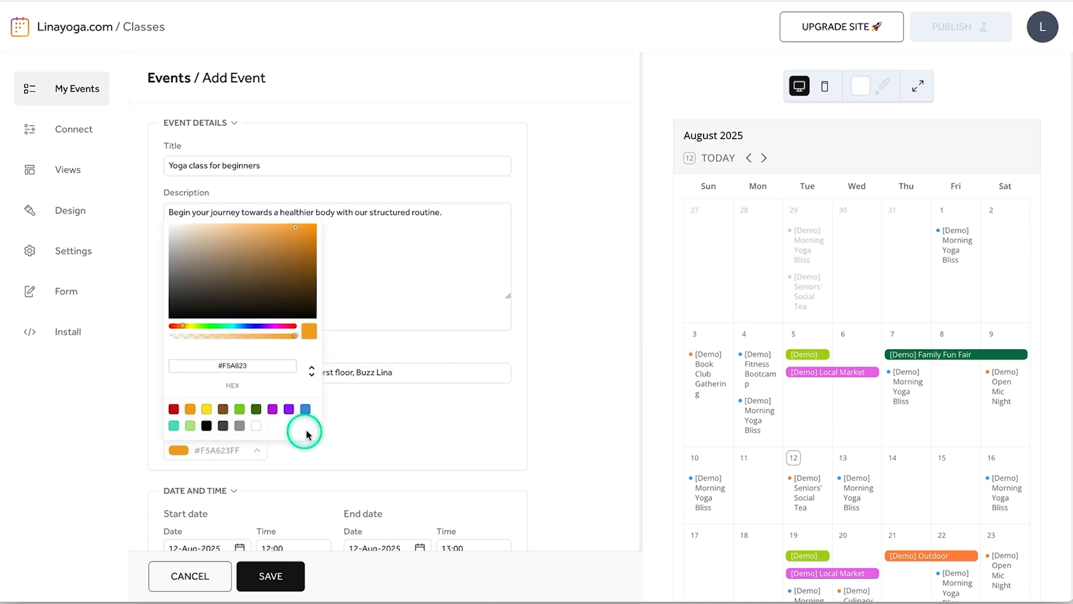
{"action": "left_click", "coordinate": [440, 478]}
{"action": "scroll", "coordinate": [438, 467], "scroll_direction": "down", "scroll_amount": 4}
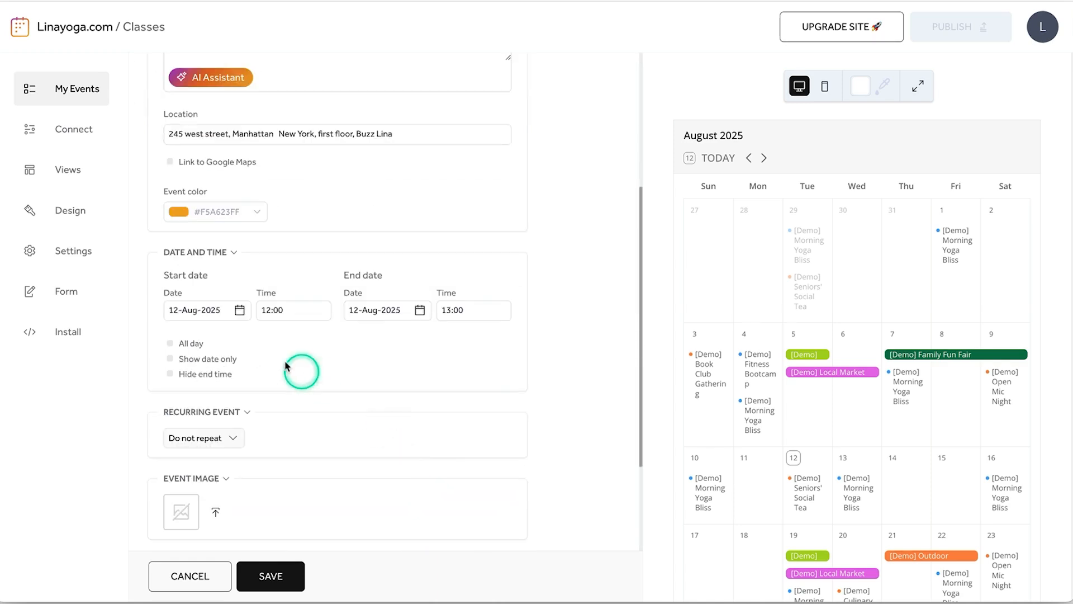
- Schedule the event from 1 to 2 August 2025 and make it all day
{"action": "left_click", "coordinate": [240, 309]}
{"action": "left_click", "coordinate": [287, 383]}
{"action": "left_click", "coordinate": [292, 309]}
{"action": "left_click", "coordinate": [287, 387]}
{"action": "left_click", "coordinate": [371, 309]}
{"action": "left_click", "coordinate": [486, 384]}
{"action": "left_click", "coordinate": [469, 311]}
{"action": "left_click", "coordinate": [467, 433]}
{"action": "left_click", "coordinate": [187, 342]}
- Make the event repeat daily every 4 days, ending on 31 August 2025
{"action": "left_click", "coordinate": [228, 438]}
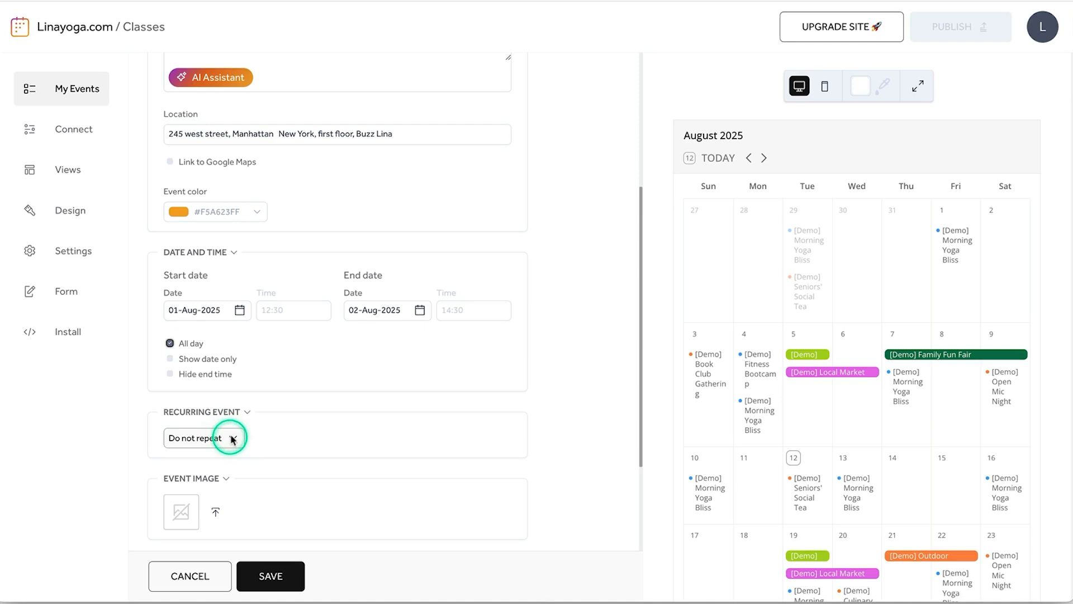
{"action": "left_click", "coordinate": [215, 488]}
{"action": "left_click", "coordinate": [246, 485]}
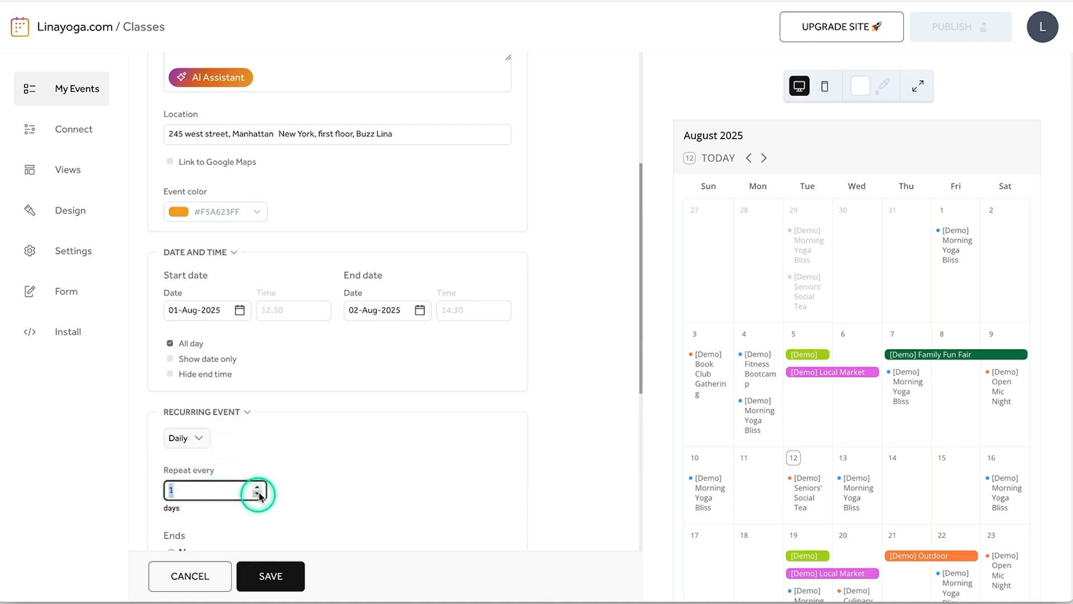
{"action": "left_click", "coordinate": [257, 487]}
{"action": "scroll", "coordinate": [313, 478], "scroll_direction": "down", "scroll_amount": 3}
{"action": "left_click", "coordinate": [172, 441]}
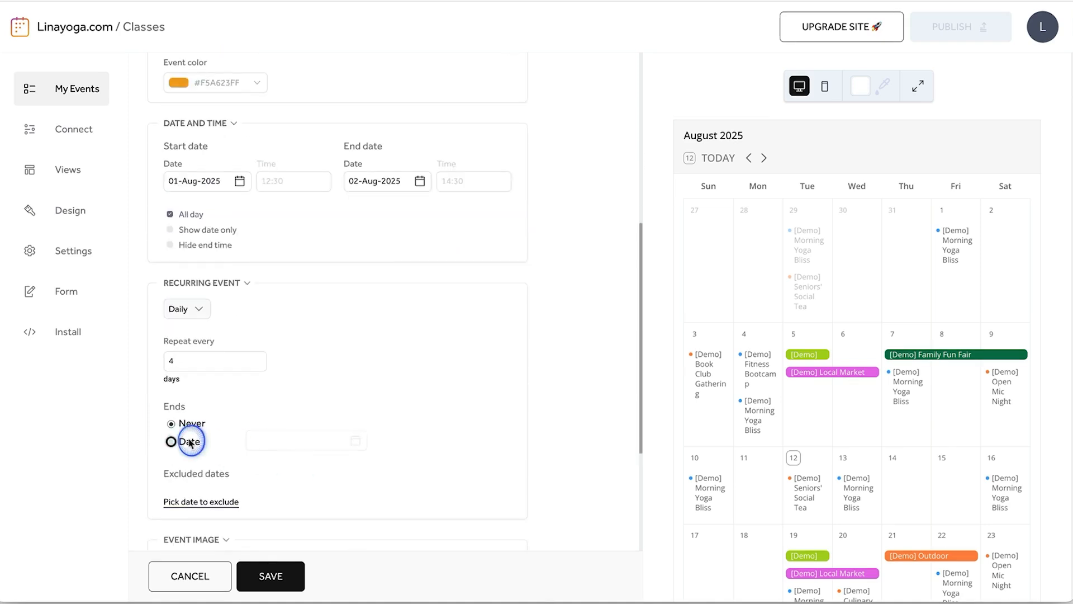
{"action": "left_click", "coordinate": [357, 442]}
{"action": "left_click", "coordinate": [245, 417]}
{"action": "scroll", "coordinate": [403, 451], "scroll_direction": "down", "scroll_amount": 3}
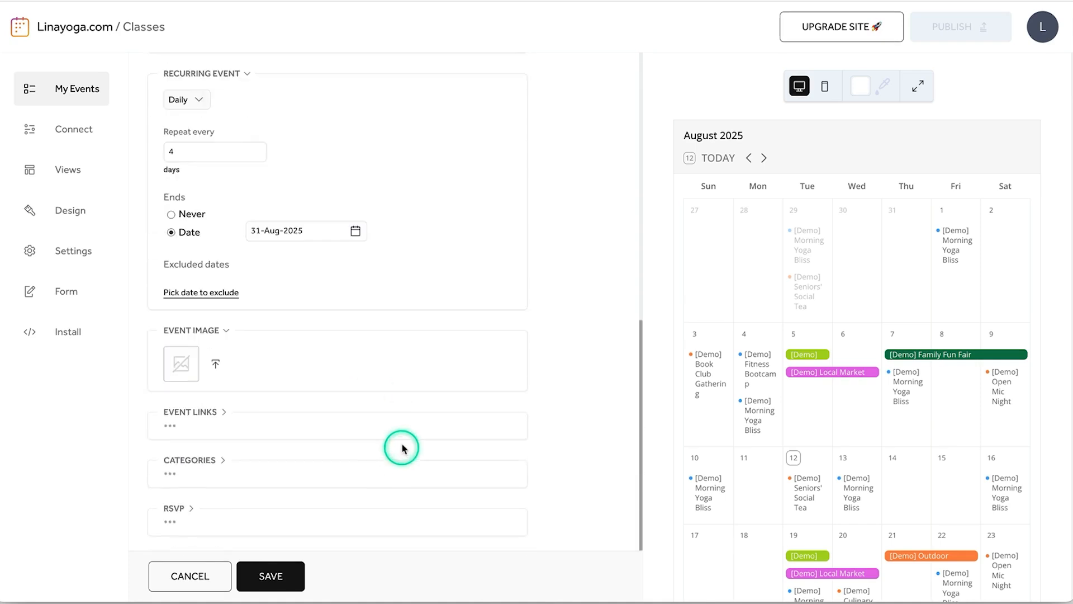
- Upload and crop the yoga mat photo as the event image
{"action": "left_click", "coordinate": [179, 361]}
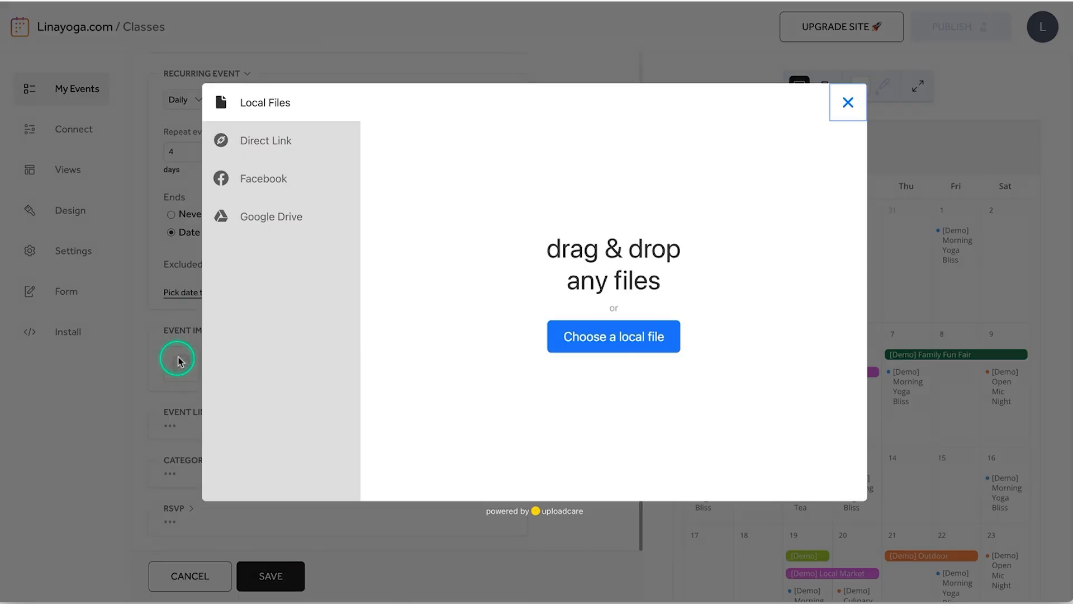
{"action": "left_click", "coordinate": [628, 337]}
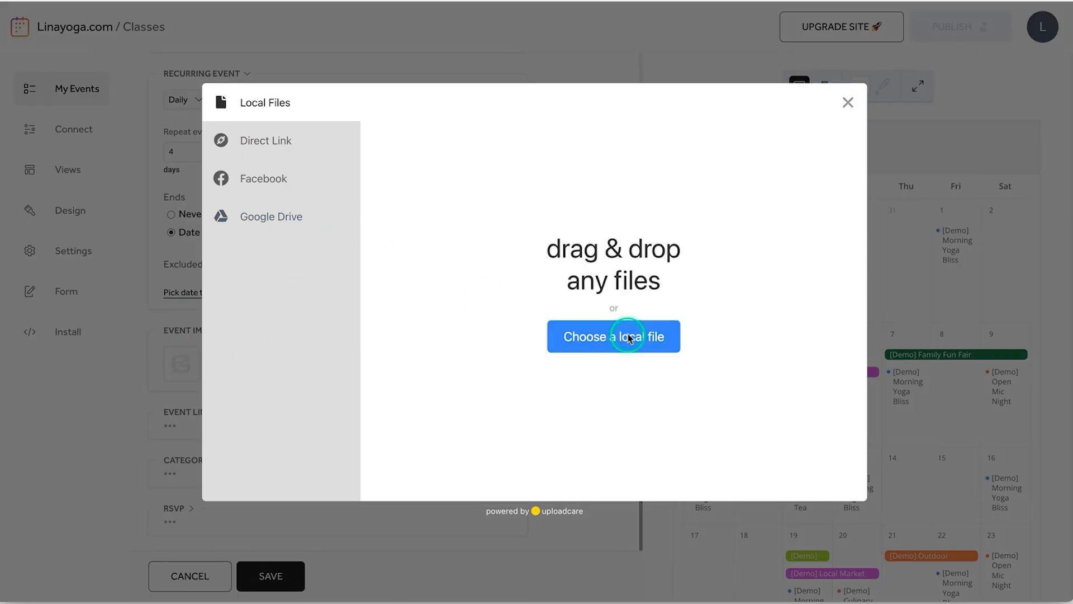
{"action": "left_click", "coordinate": [1023, 591]}
{"action": "left_click", "coordinate": [821, 468]}
{"action": "left_click", "coordinate": [195, 439]}
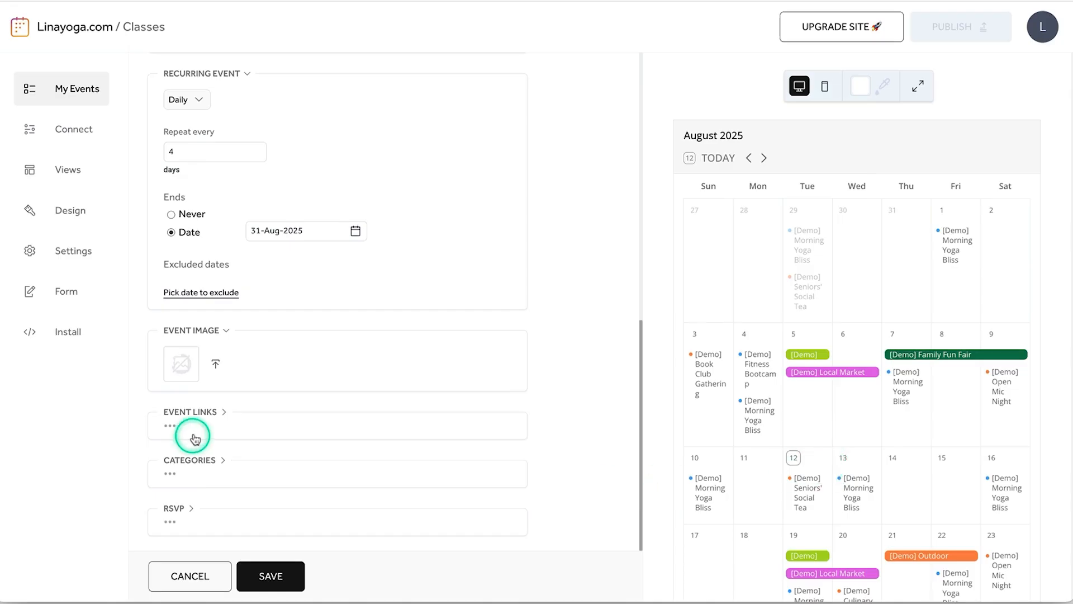
- Look over the Links, Categories and RSVP options, then save the recurring event
{"action": "left_click", "coordinate": [224, 414]}
{"action": "left_click", "coordinate": [224, 415]}
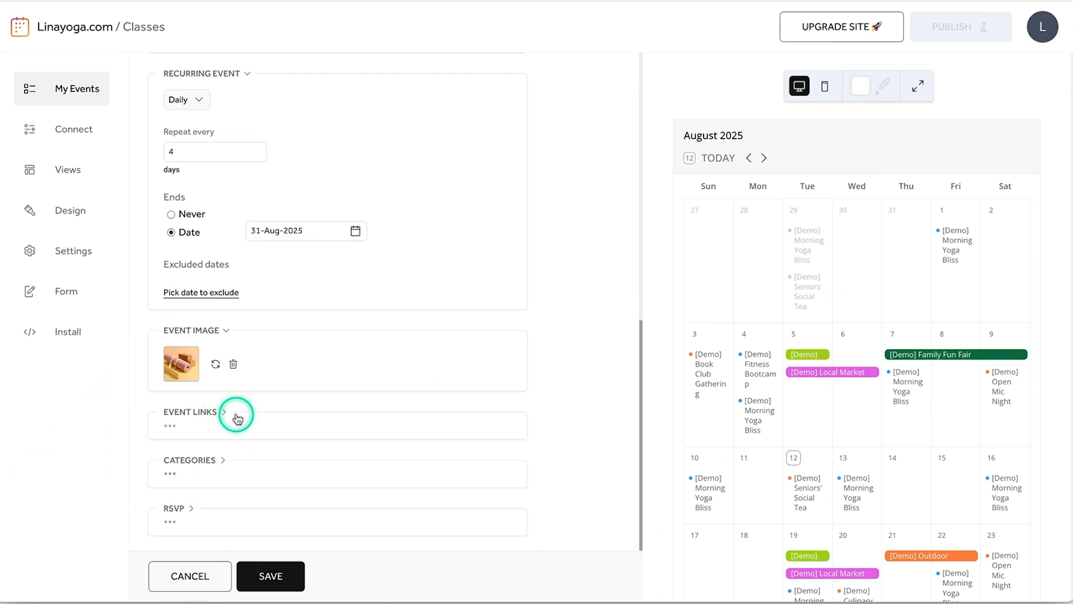
{"action": "left_click", "coordinate": [226, 466]}
{"action": "scroll", "coordinate": [223, 460], "scroll_direction": "down", "scroll_amount": 1}
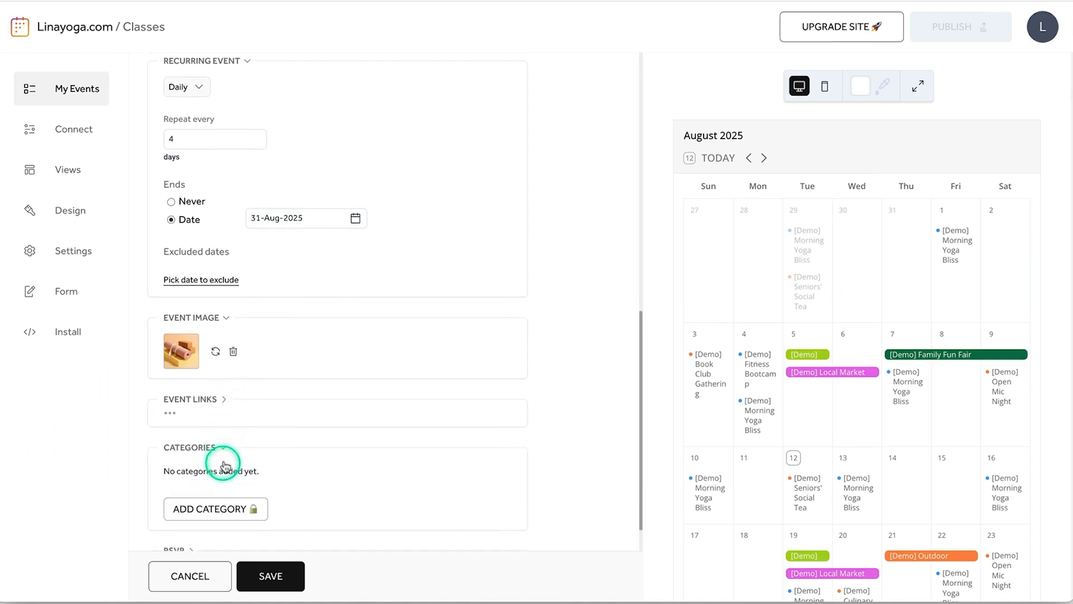
{"action": "left_click", "coordinate": [224, 412]}
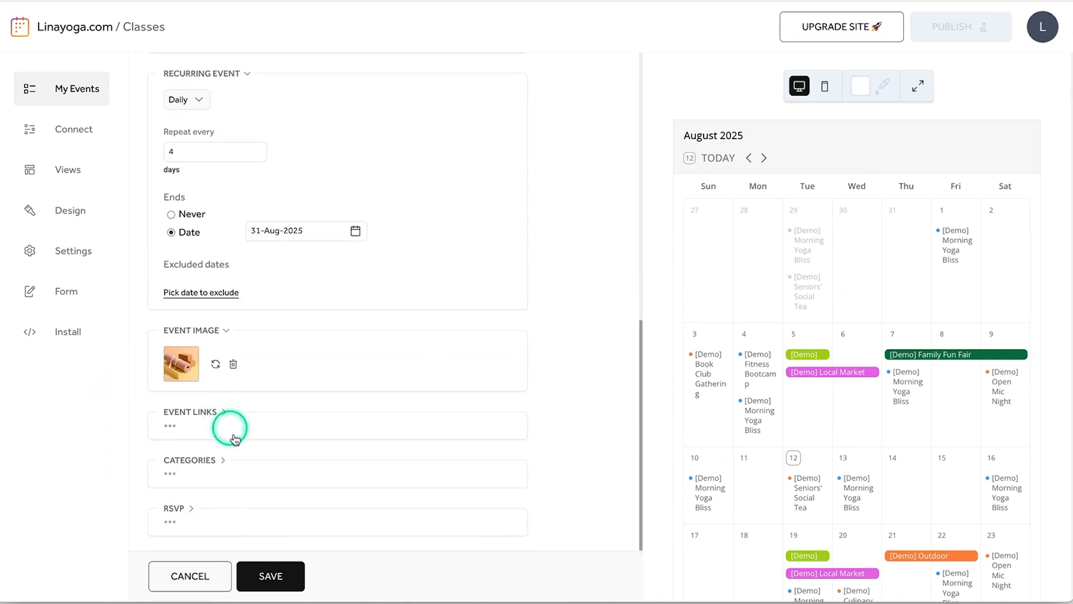
{"action": "left_click", "coordinate": [194, 510]}
{"action": "left_click", "coordinate": [197, 466]}
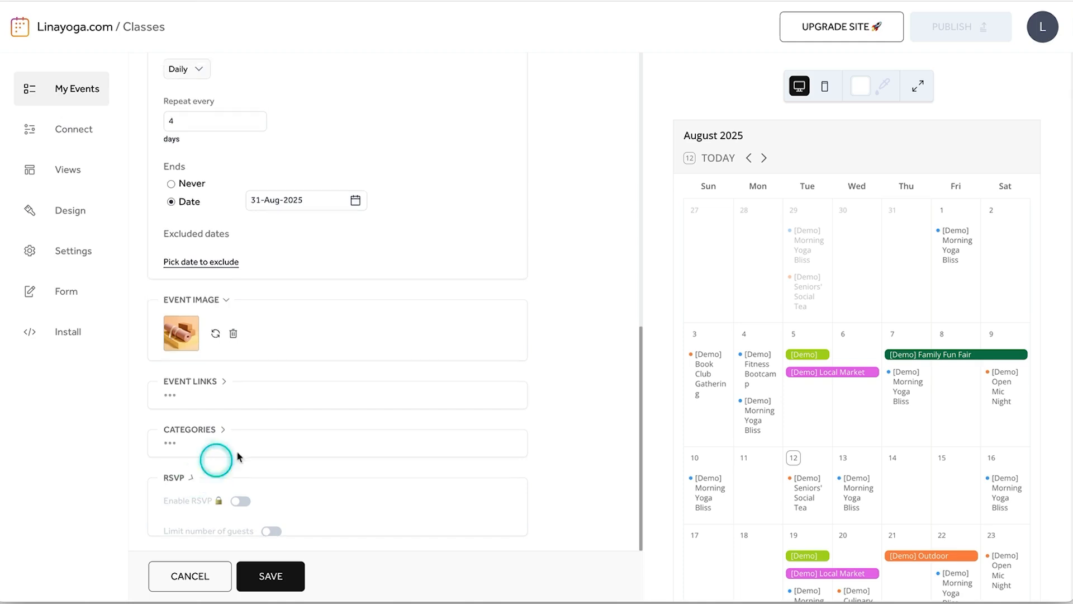
{"action": "scroll", "coordinate": [378, 467], "scroll_direction": "up", "scroll_amount": 3}
{"action": "scroll", "coordinate": [390, 468], "scroll_direction": "up", "scroll_amount": 5}
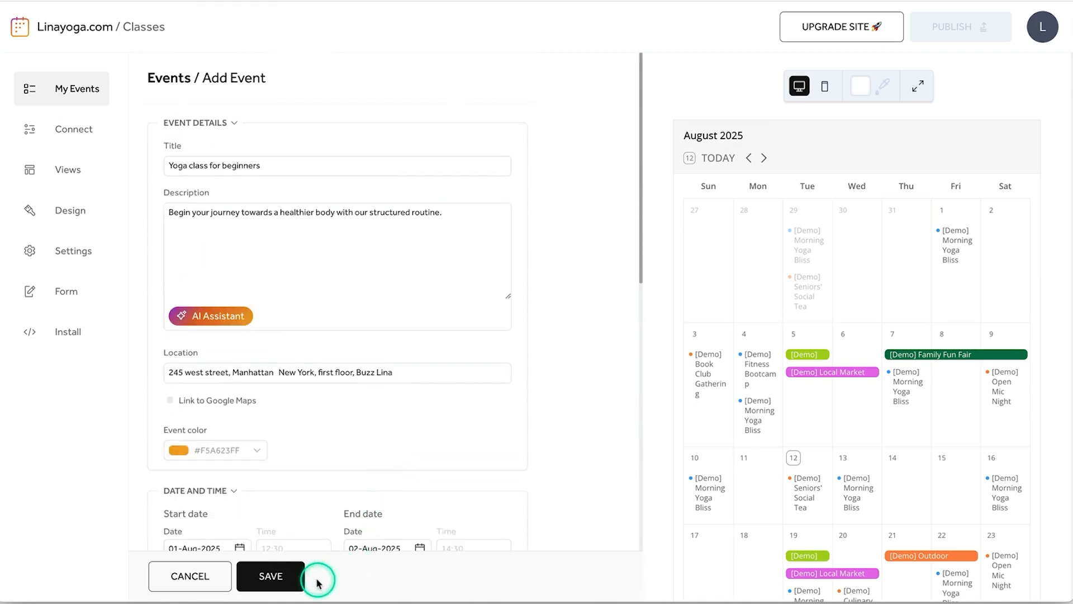
{"action": "left_click", "coordinate": [271, 575]}
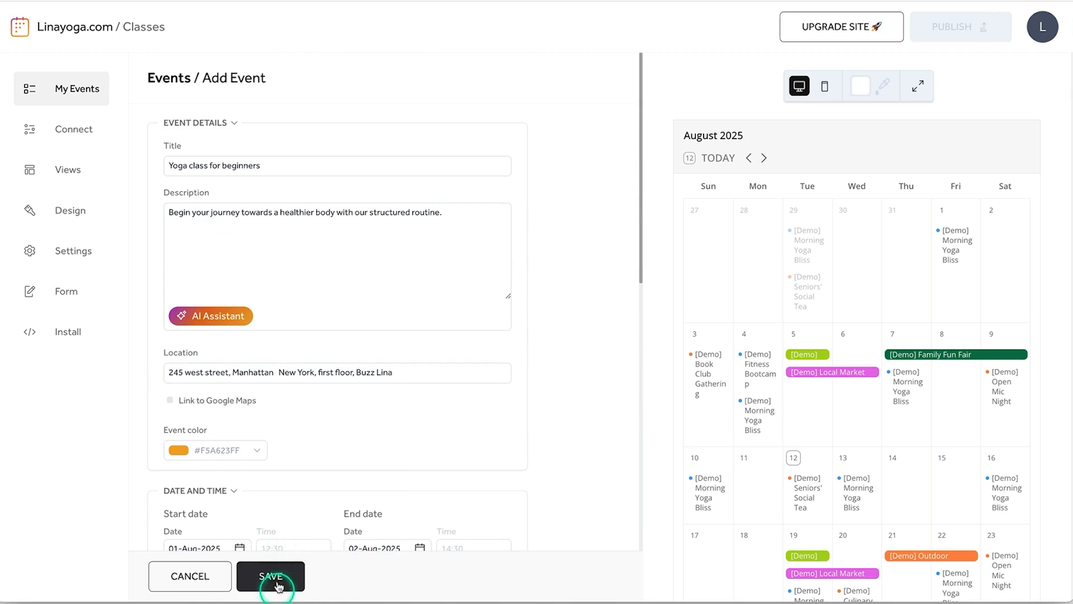
{"action": "left_click", "coordinate": [293, 186]}
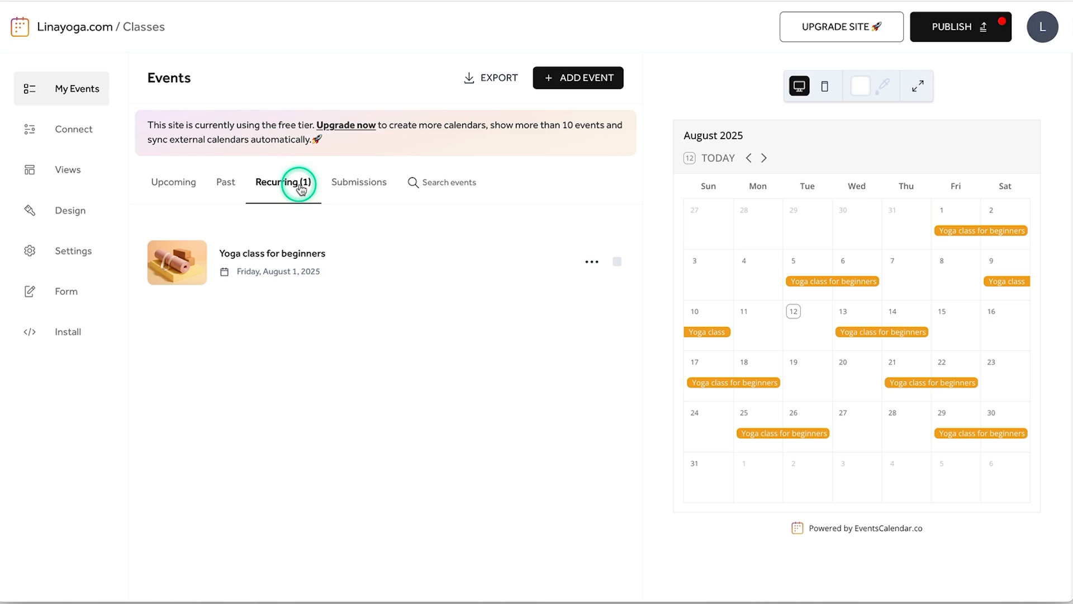
- Go to the Views settings, where Month is the default view
{"action": "left_click", "coordinate": [86, 132]}
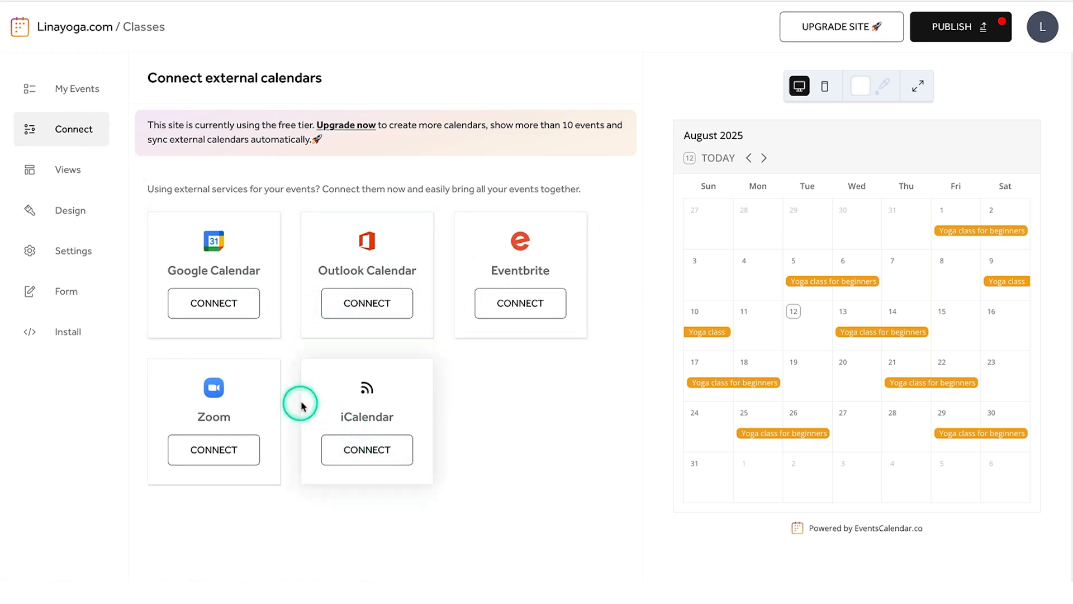
{"action": "left_click", "coordinate": [68, 171]}
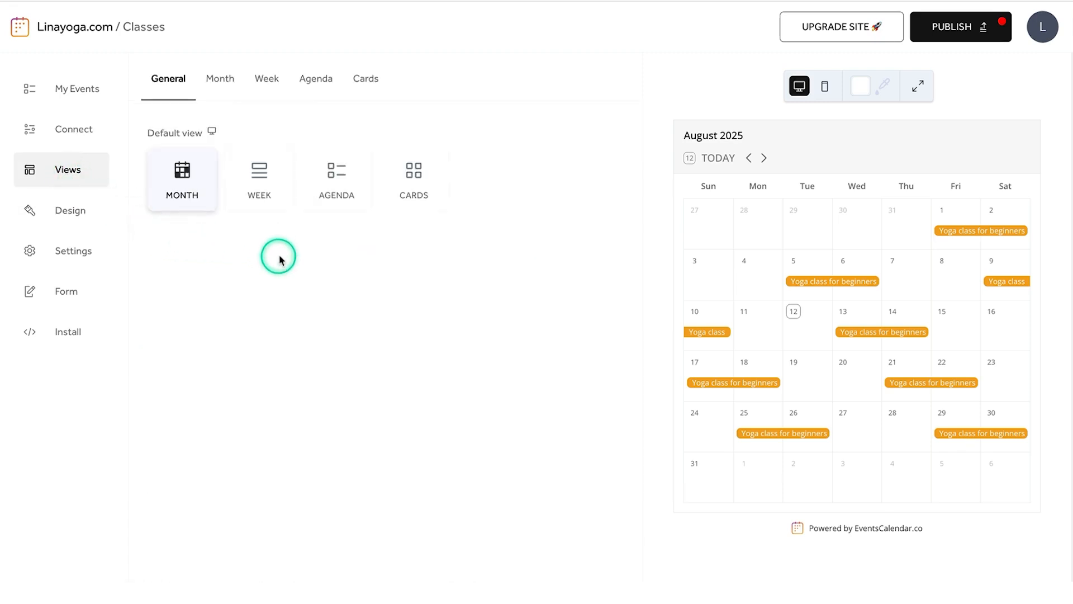
{"action": "left_click", "coordinate": [269, 198]}
{"action": "left_click", "coordinate": [337, 184]}
{"action": "left_click", "coordinate": [418, 190]}
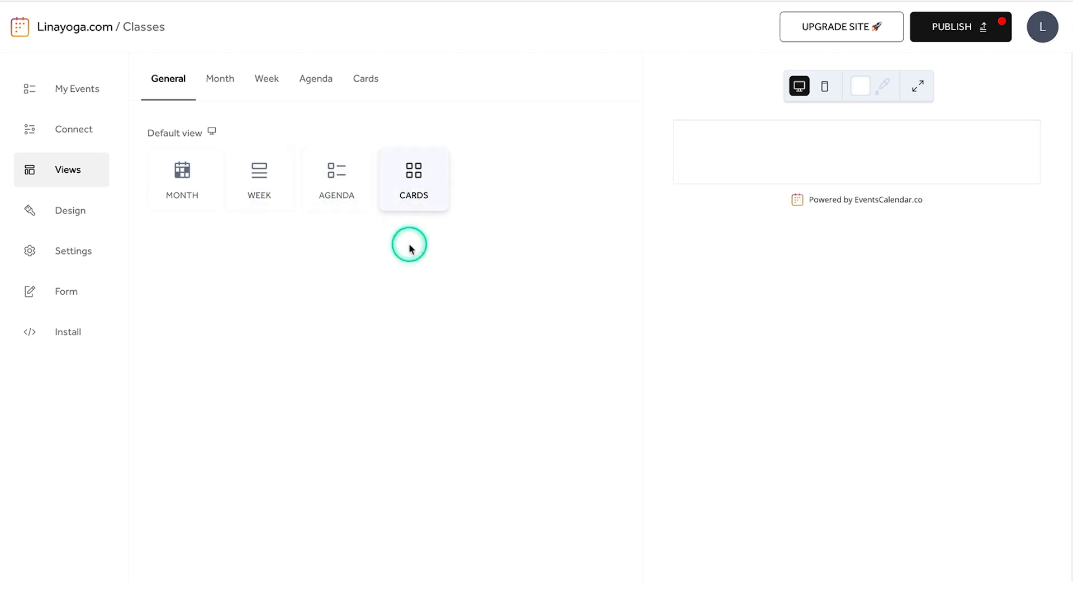
{"action": "left_click", "coordinate": [826, 86]}
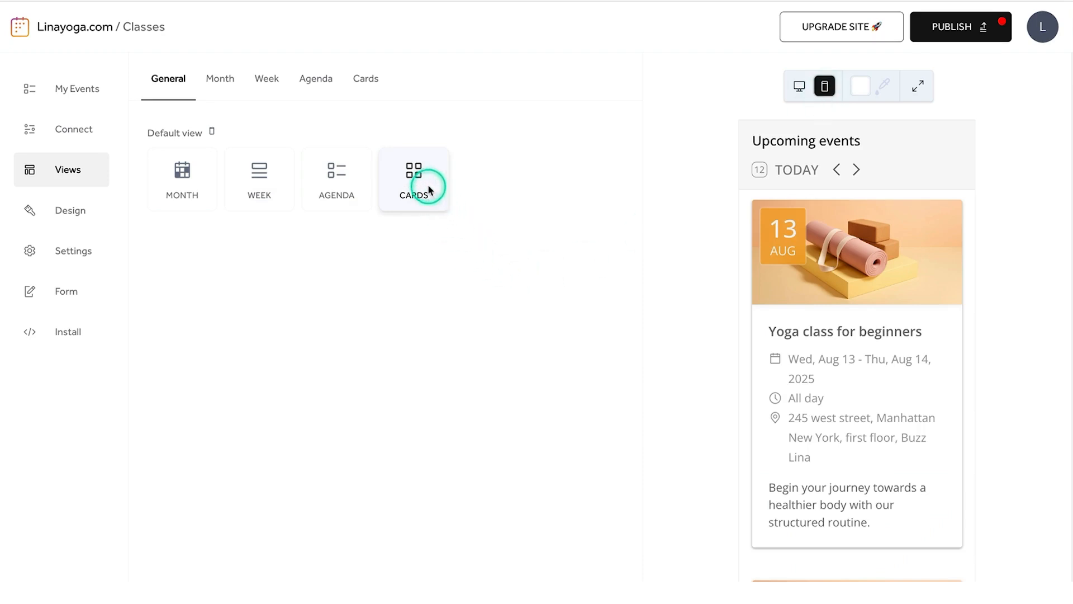
{"action": "left_click", "coordinate": [823, 109]}
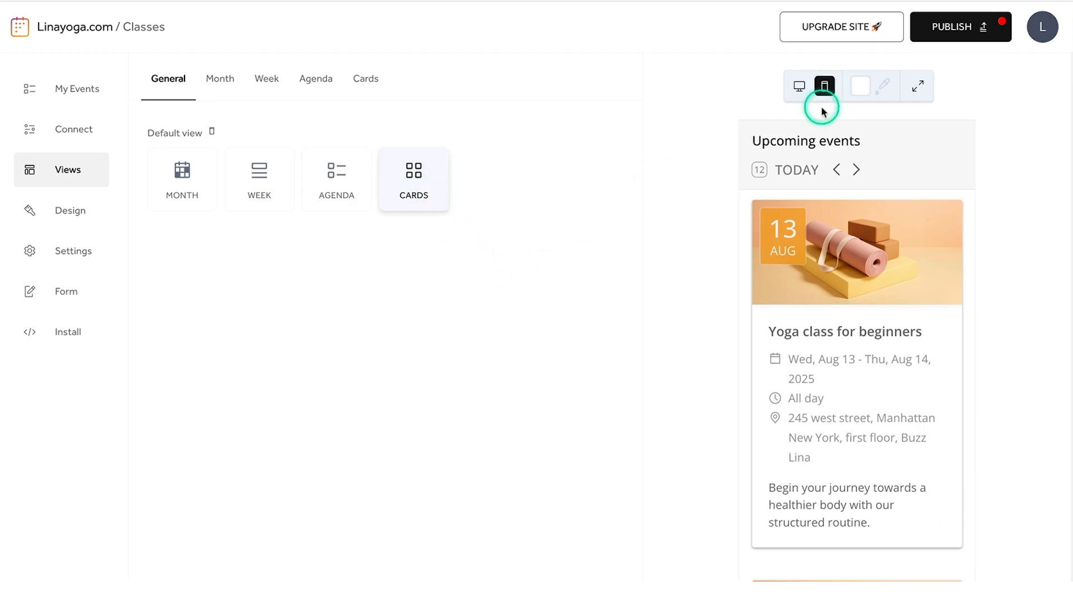
{"action": "left_click", "coordinate": [801, 88]}
{"action": "left_click", "coordinate": [198, 179]}
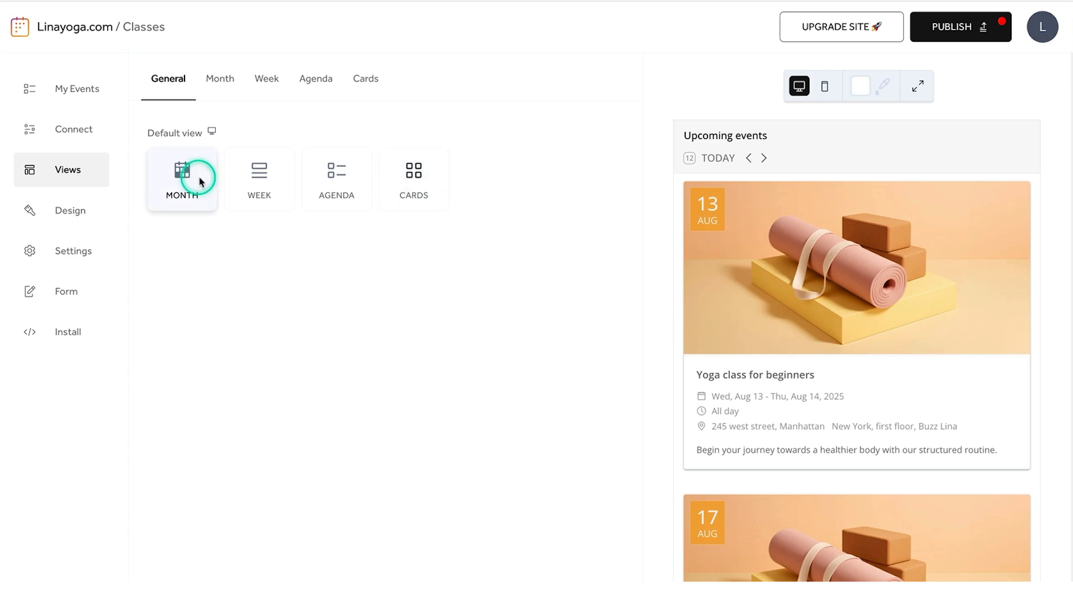
- Try the Dark, Colorful and Elegant design presets and a brown background colour
{"action": "left_click", "coordinate": [74, 211]}
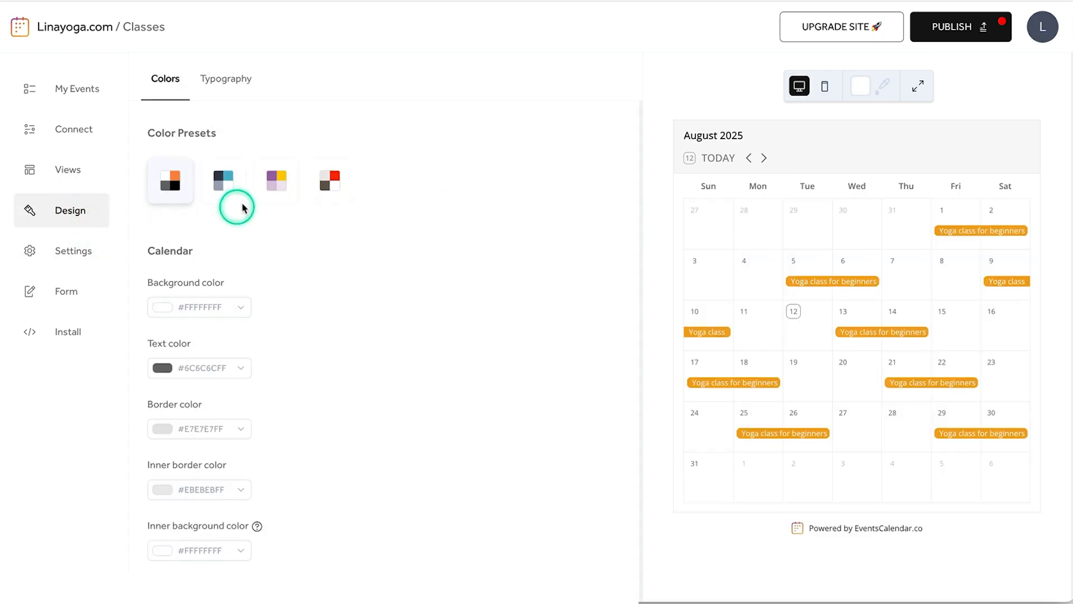
{"action": "left_click", "coordinate": [235, 187]}
{"action": "left_click", "coordinate": [290, 188]}
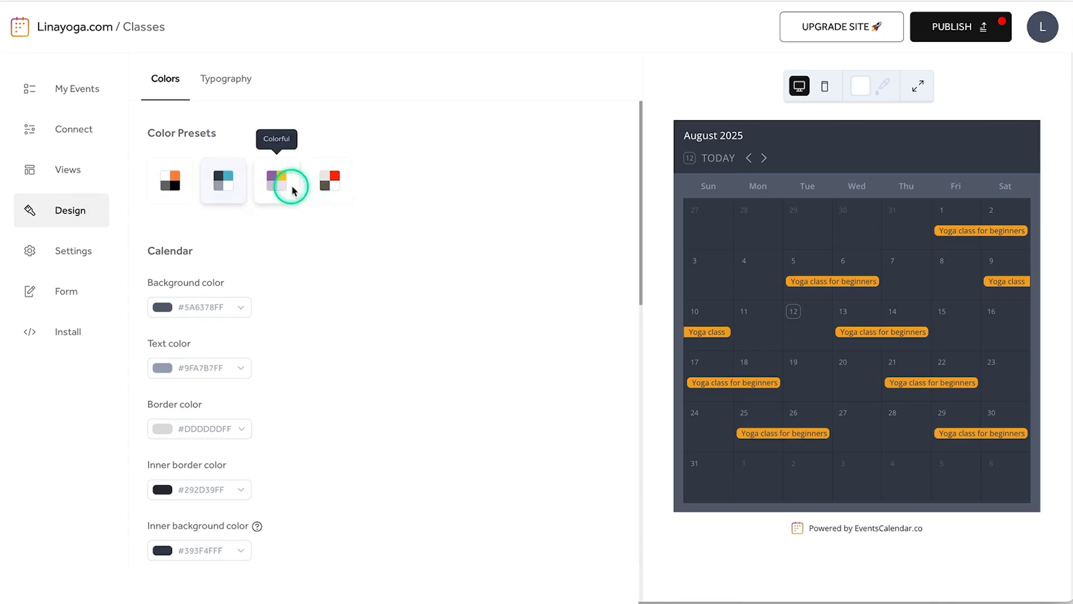
{"action": "left_click", "coordinate": [331, 186]}
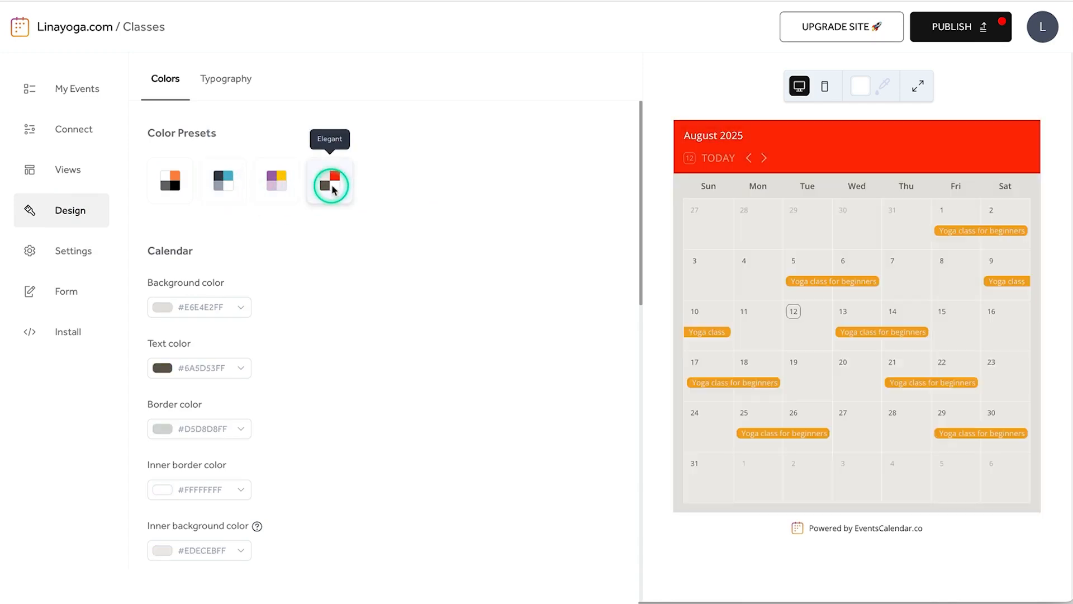
{"action": "left_click", "coordinate": [244, 308]}
{"action": "left_click", "coordinate": [263, 371]}
{"action": "left_click", "coordinate": [335, 338]}
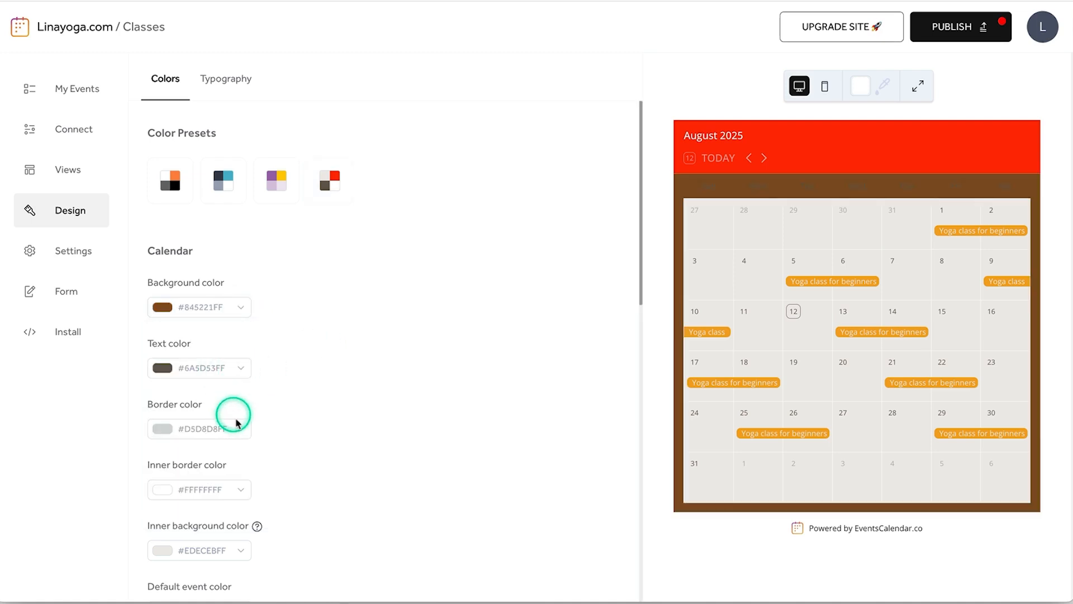
- Try border colours, then restore the original white preset (#FFFFFFFF background, #6C6C6CFF text)
{"action": "left_click", "coordinate": [235, 417]}
{"action": "left_click", "coordinate": [263, 242]}
{"action": "left_click", "coordinate": [184, 242]}
{"action": "left_click", "coordinate": [309, 194]}
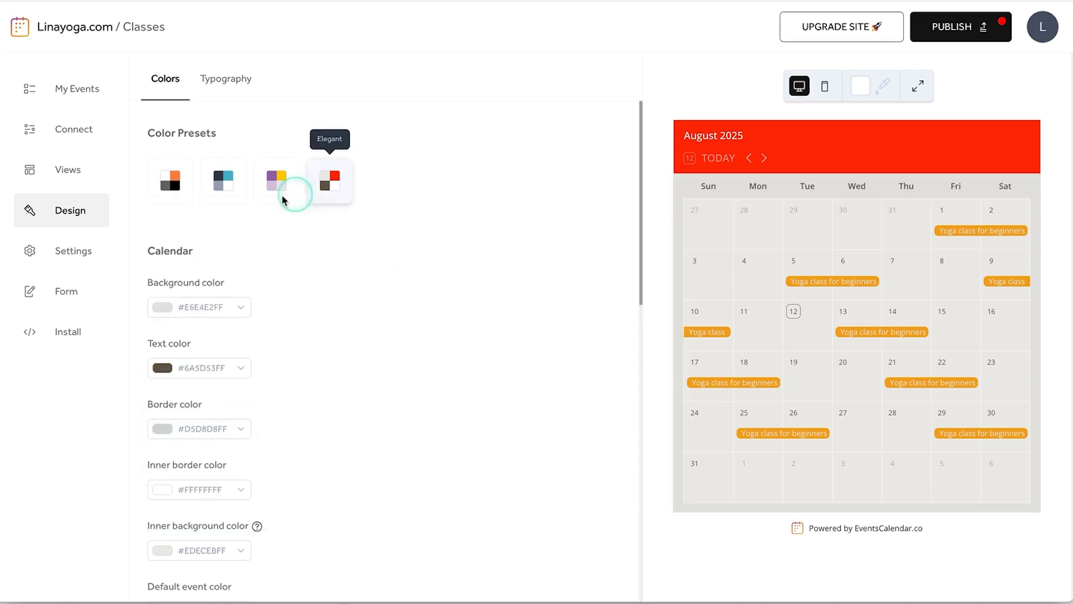
{"action": "left_click", "coordinate": [172, 178]}
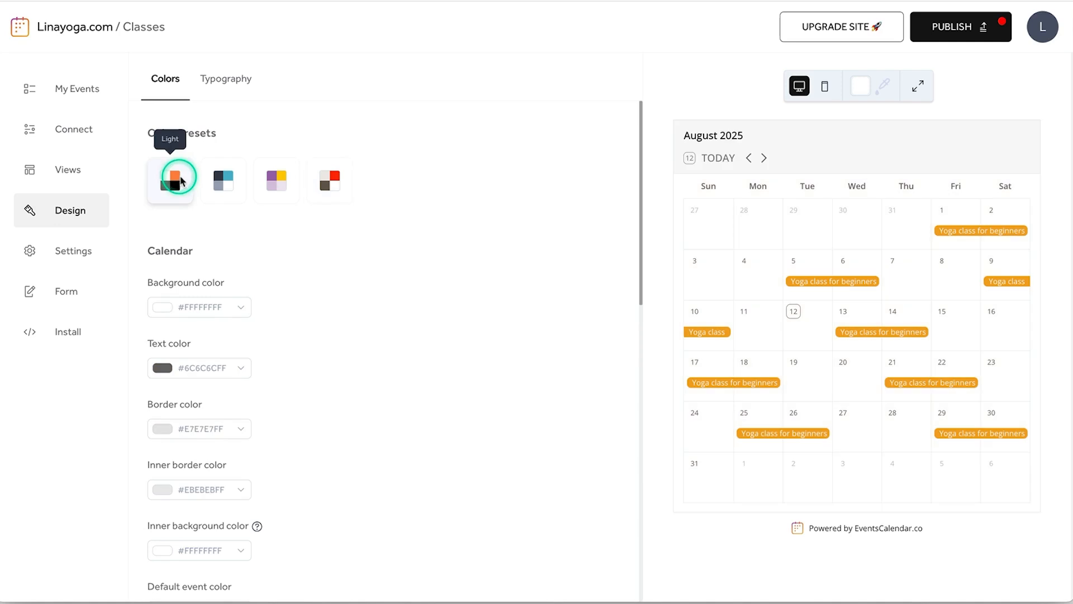
{"action": "left_click", "coordinate": [87, 253]}
- Keep the language as English and confirm the time zone is (GMT+01:00) Europe/Berlin
{"action": "left_click", "coordinate": [211, 165]}
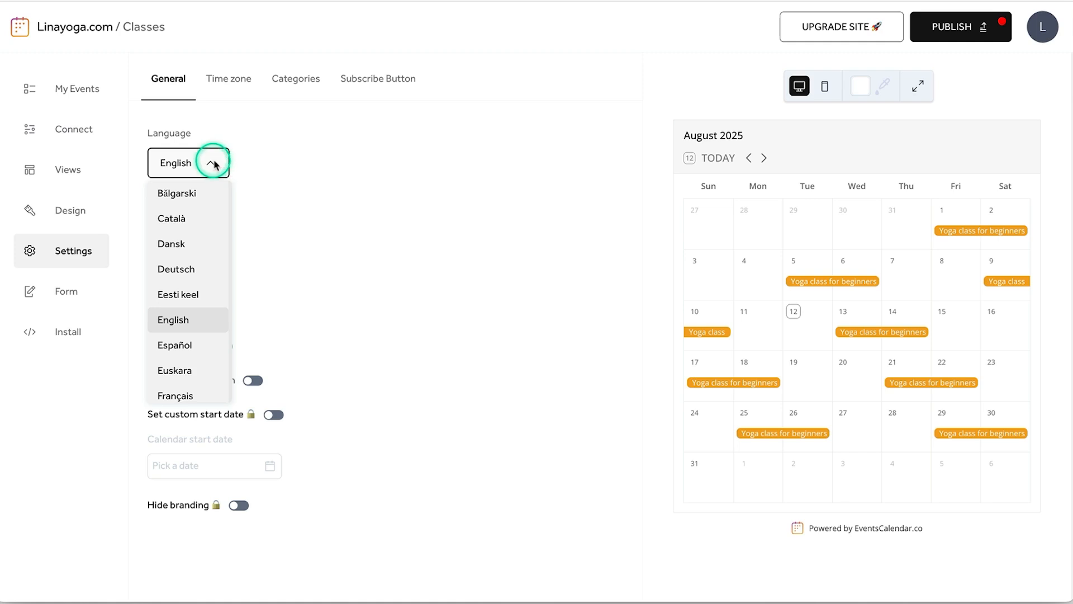
{"action": "left_click", "coordinate": [214, 165]}
{"action": "left_click", "coordinate": [230, 83]}
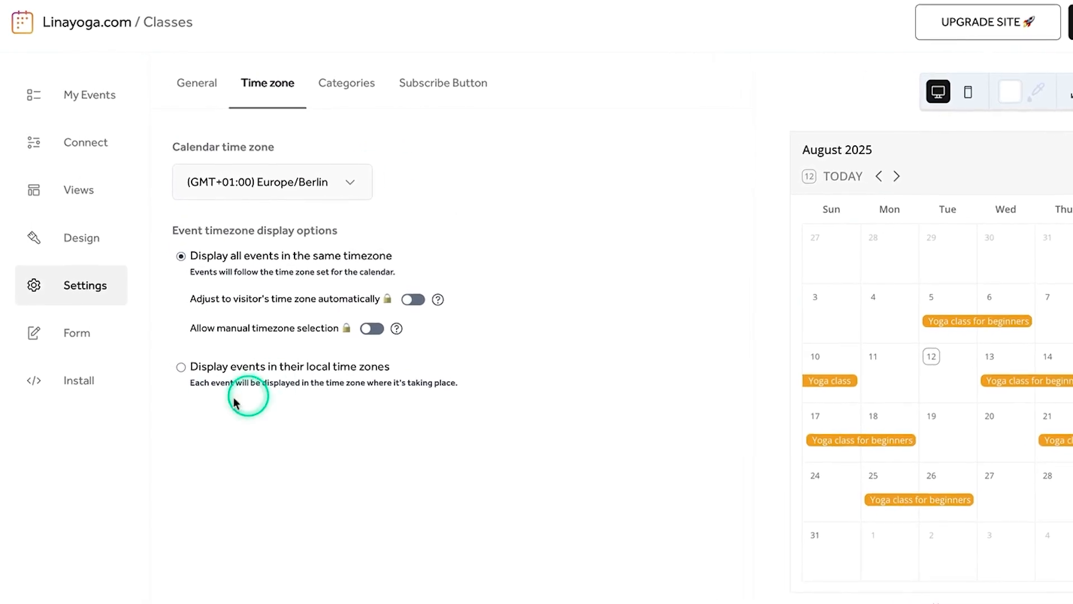
{"action": "left_click", "coordinate": [89, 398]}
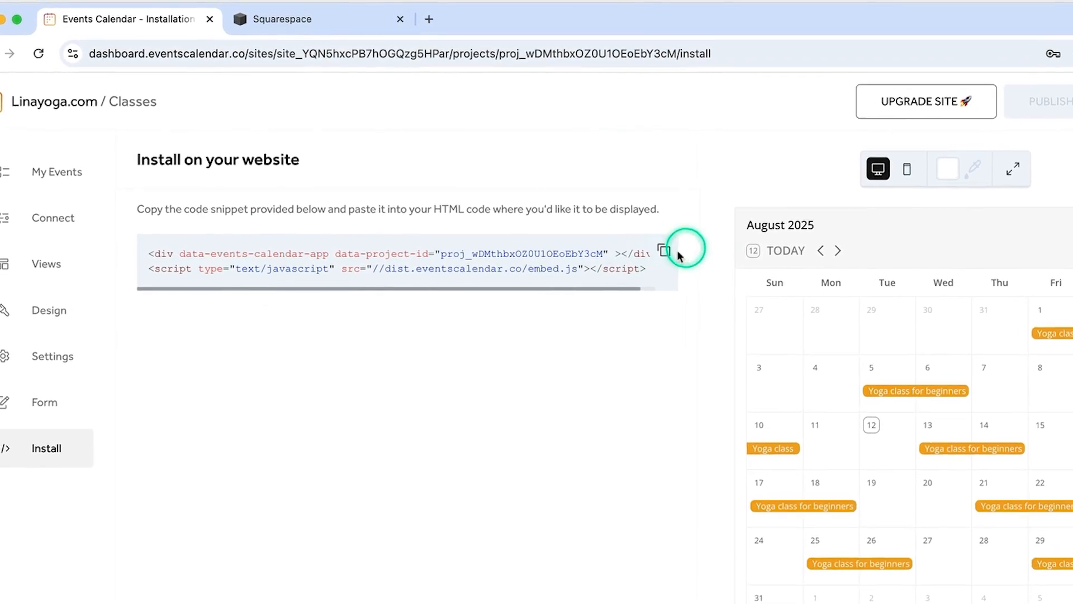
- Copy the calendar's embed code snippet and switch to the Squarespace site
{"action": "left_click", "coordinate": [664, 251]}
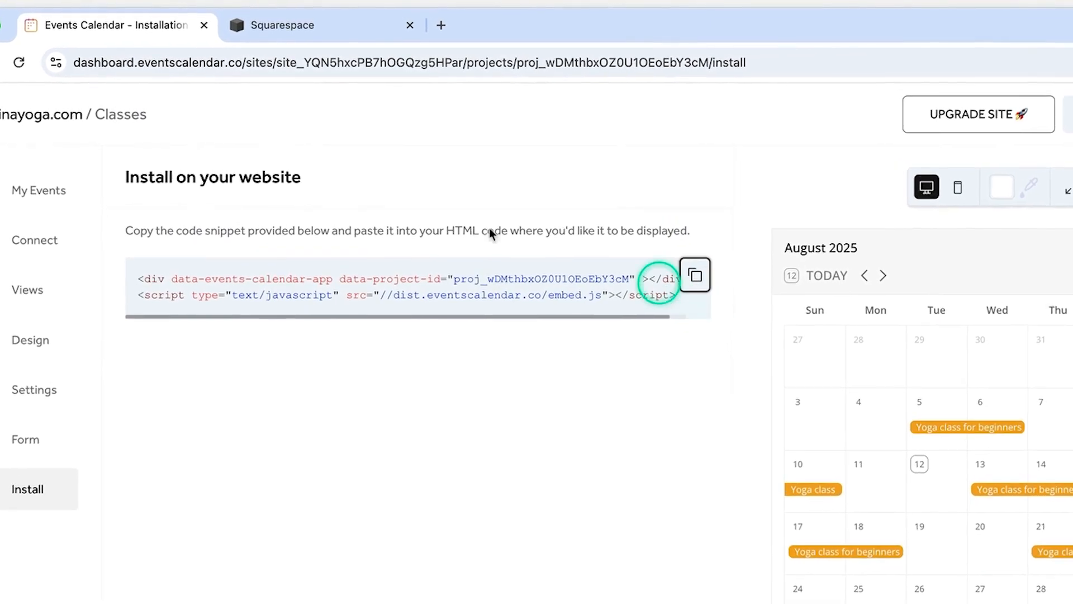
{"action": "left_click", "coordinate": [311, 28]}
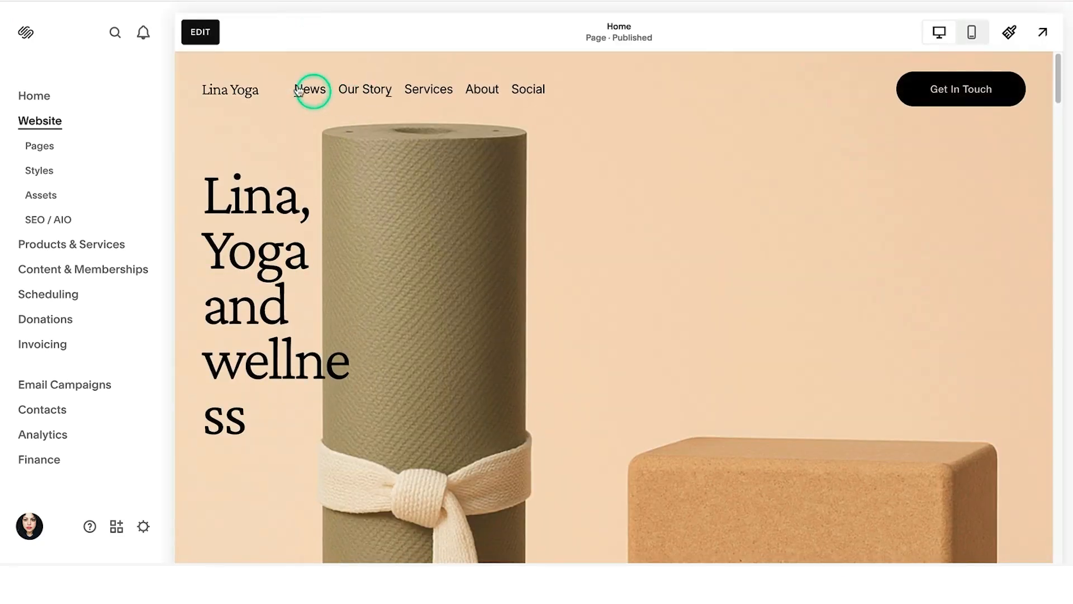
- Edit the Home page and insert a blank section below the Latest News articles
{"action": "left_click", "coordinate": [200, 33]}
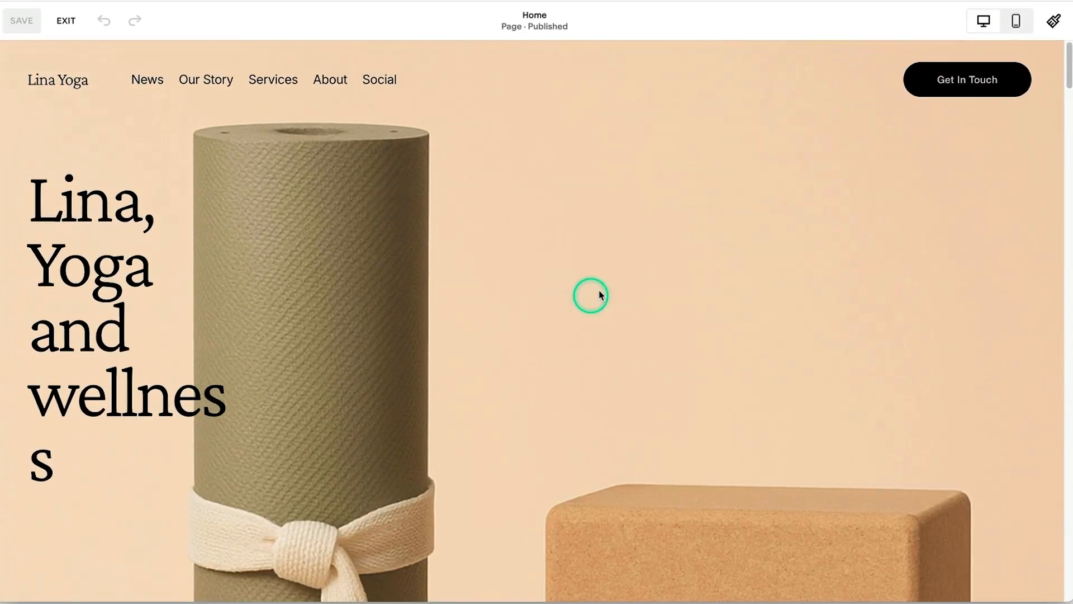
{"action": "scroll", "coordinate": [604, 288], "scroll_direction": "down", "scroll_amount": 15}
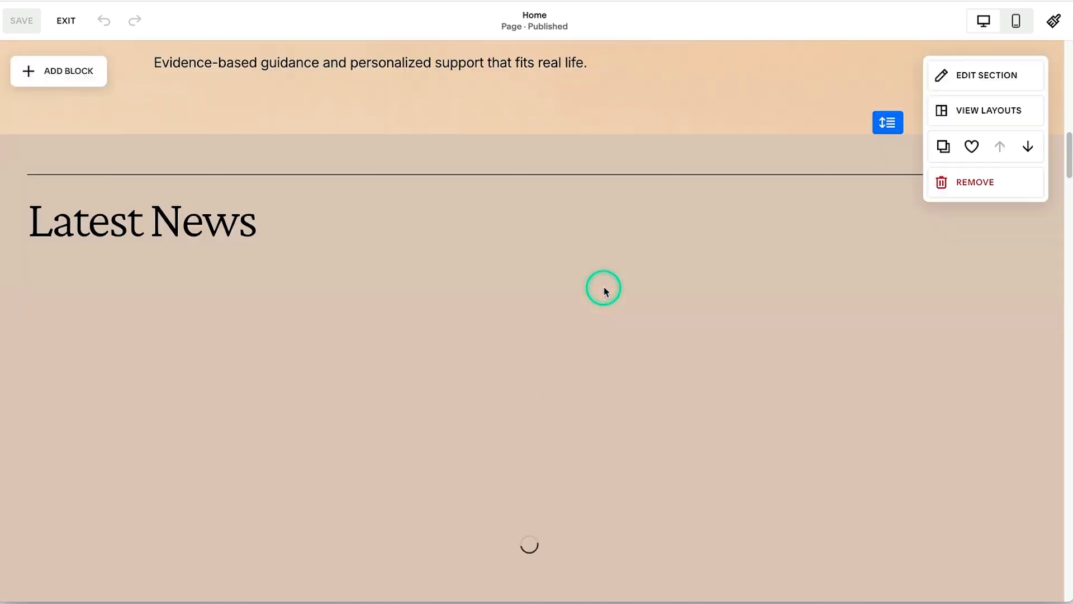
{"action": "scroll", "coordinate": [579, 179], "scroll_direction": "down", "scroll_amount": 10}
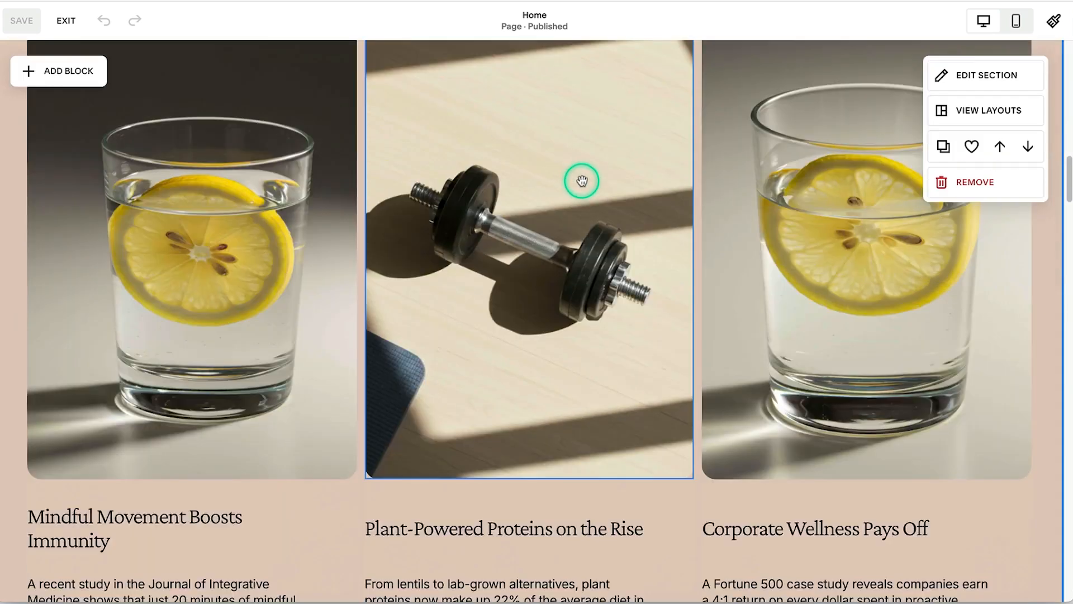
{"action": "scroll", "coordinate": [581, 181], "scroll_direction": "down", "scroll_amount": 2}
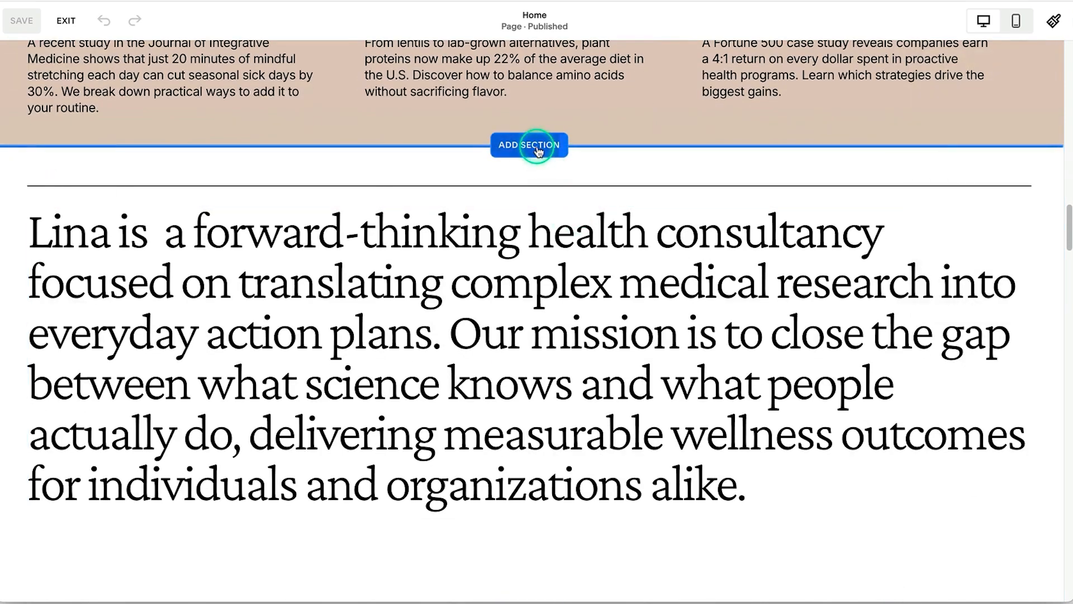
{"action": "left_click", "coordinate": [546, 148]}
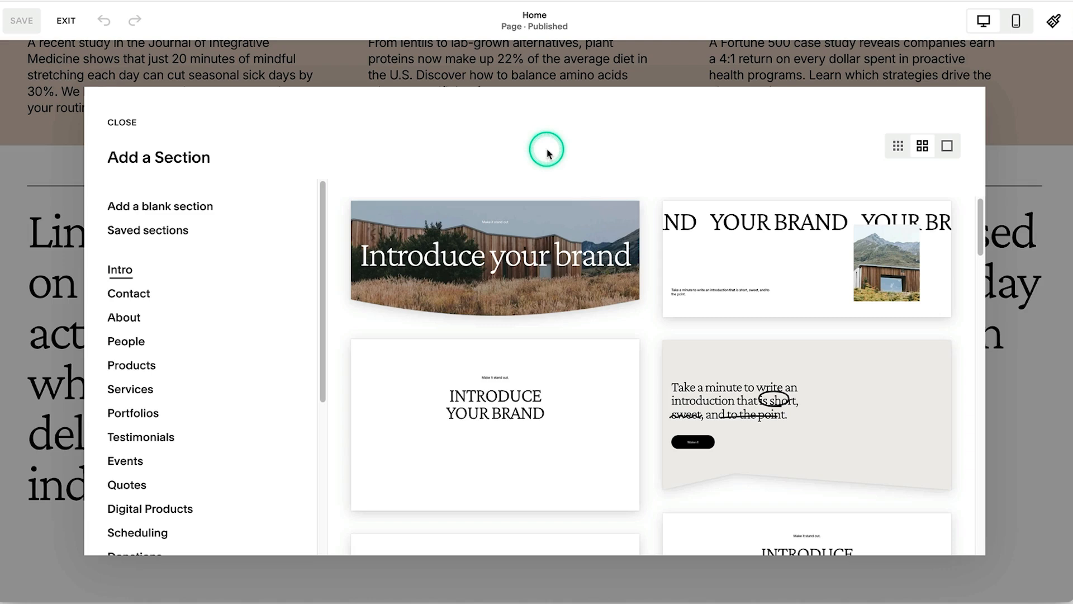
{"action": "left_click", "coordinate": [173, 207]}
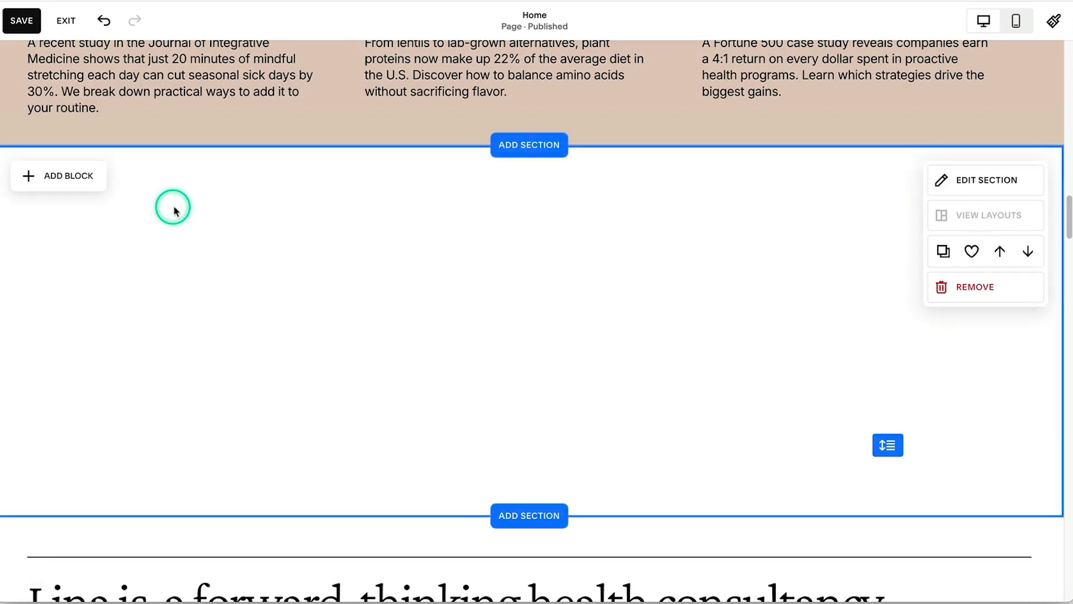
{"action": "left_click", "coordinate": [66, 177]}
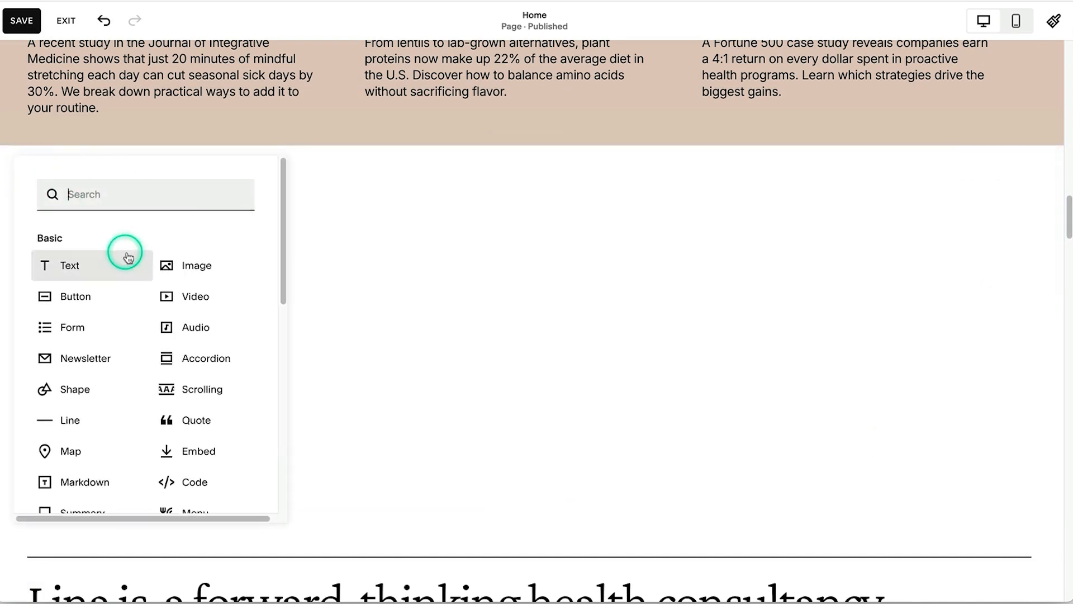
- Add an embed block set to Code Snippet and paste the Events Calendar code into it
{"action": "left_click", "coordinate": [211, 451]}
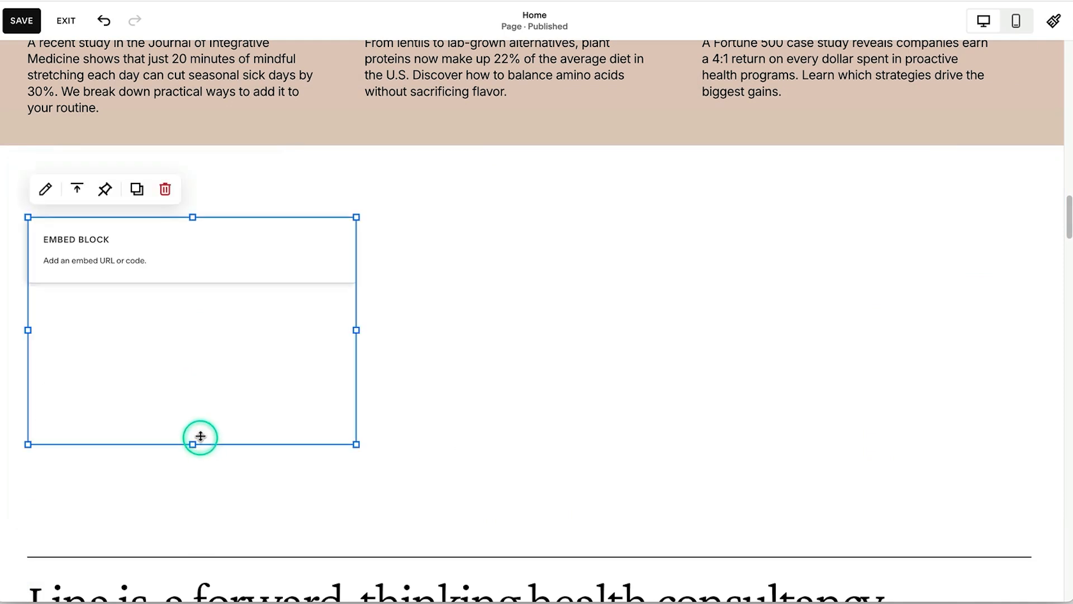
{"action": "left_click", "coordinate": [46, 191]}
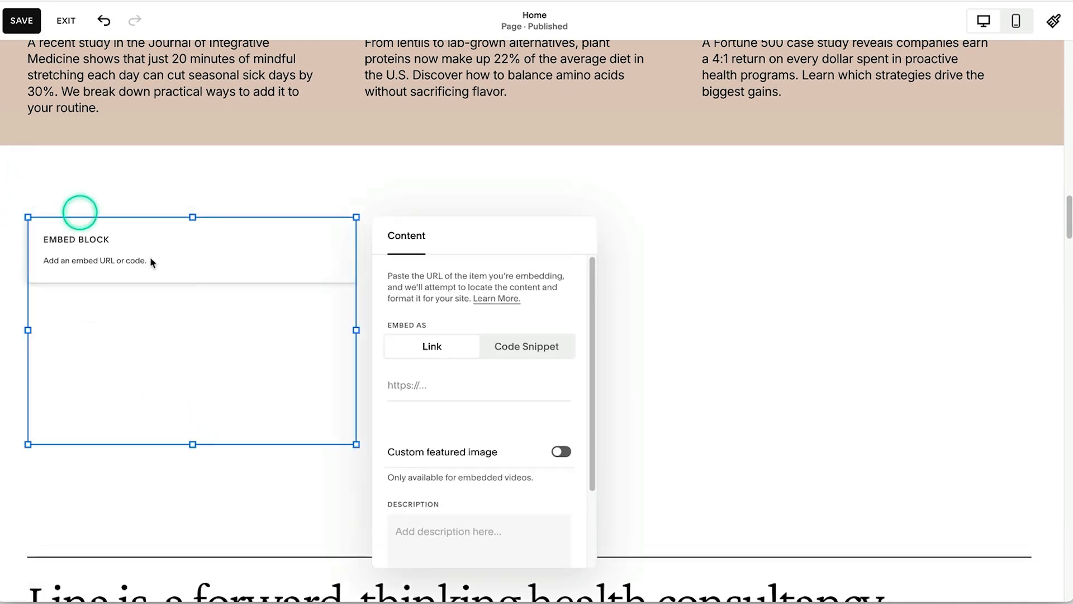
{"action": "left_click", "coordinate": [547, 353]}
{"action": "left_click", "coordinate": [506, 393]}
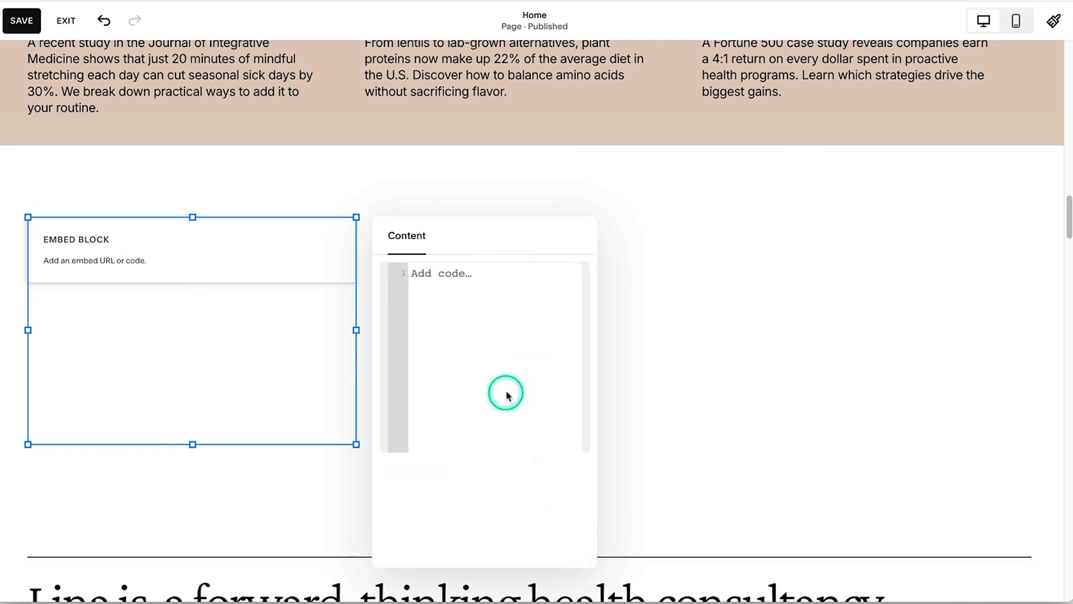
{"action": "left_click", "coordinate": [480, 352]}
{"action": "key", "text": "ctrl+v"}
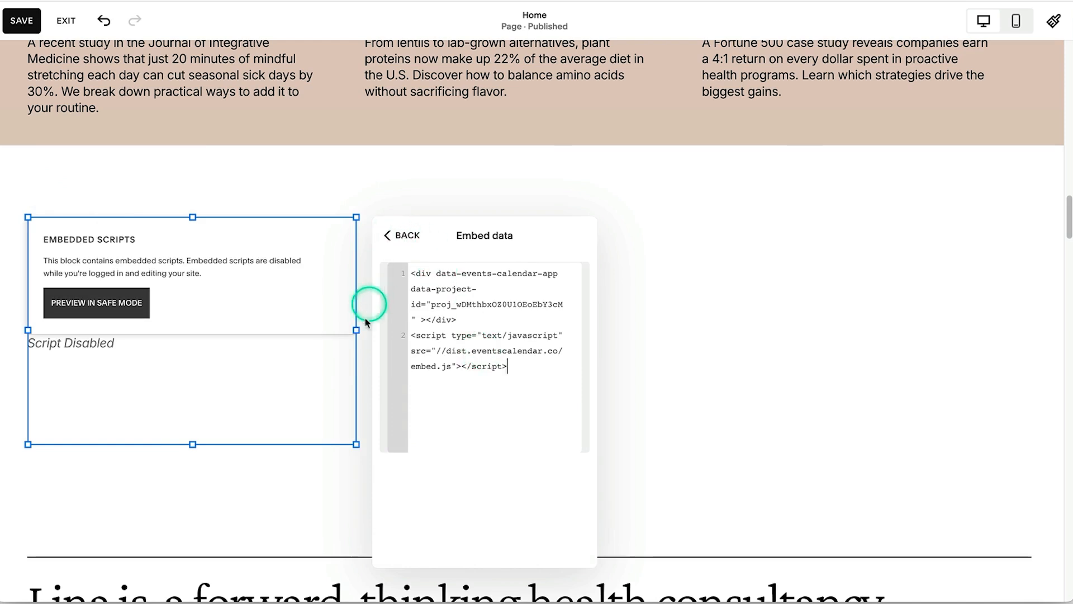
- Stretch the embed block across the full page width
{"action": "left_click", "coordinate": [358, 328]}
{"action": "left_click_drag", "start_coordinate": [359, 331], "coordinate": [872, 319]}
{"action": "left_click_drag", "start_coordinate": [1054, 304], "coordinate": [1048, 302]}
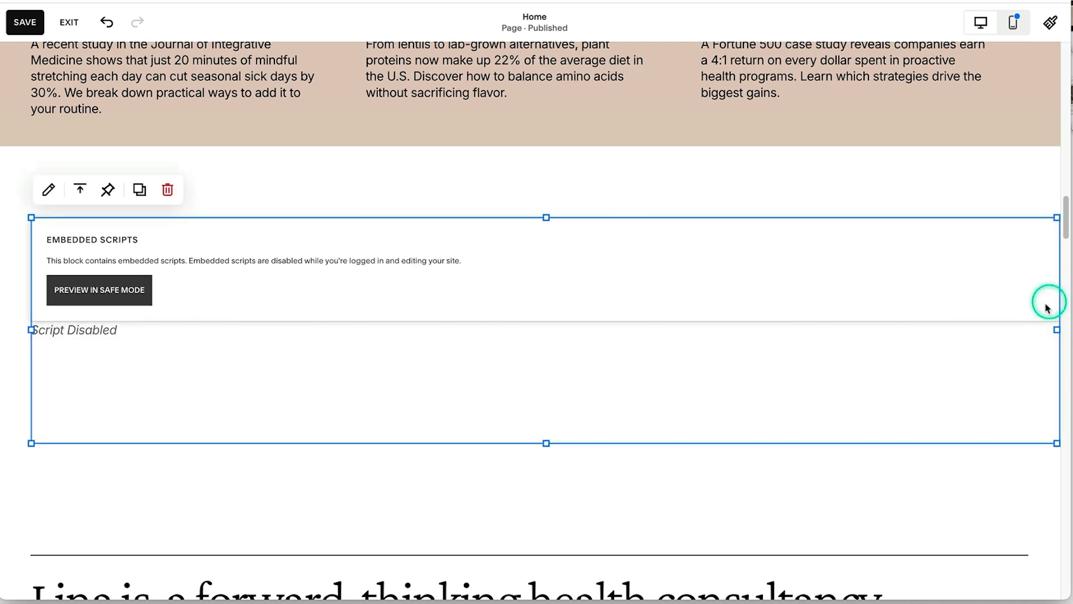
- Save the Home page, exit the editor, and check the embedded August yoga calendar in the preview
{"action": "left_click", "coordinate": [27, 22]}
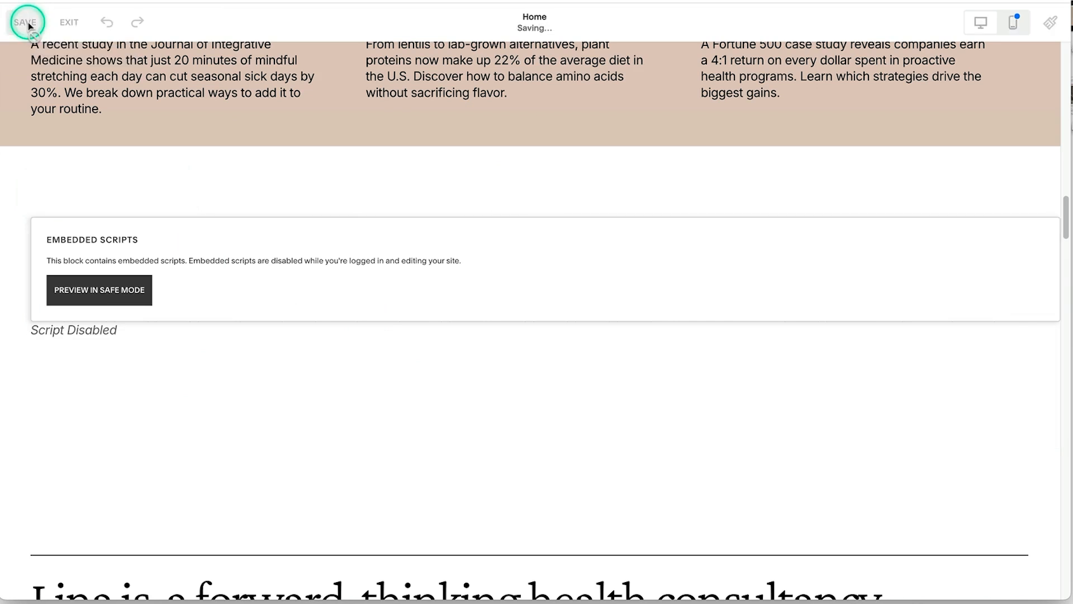
{"action": "left_click", "coordinate": [65, 24]}
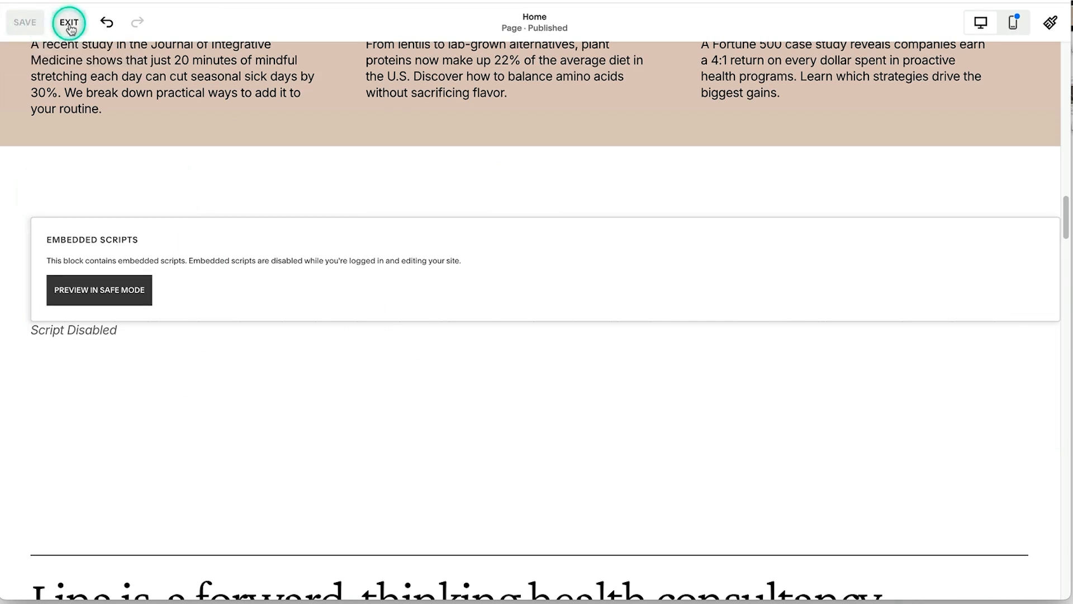
{"action": "scroll", "coordinate": [452, 310], "scroll_direction": "down", "scroll_amount": 20}
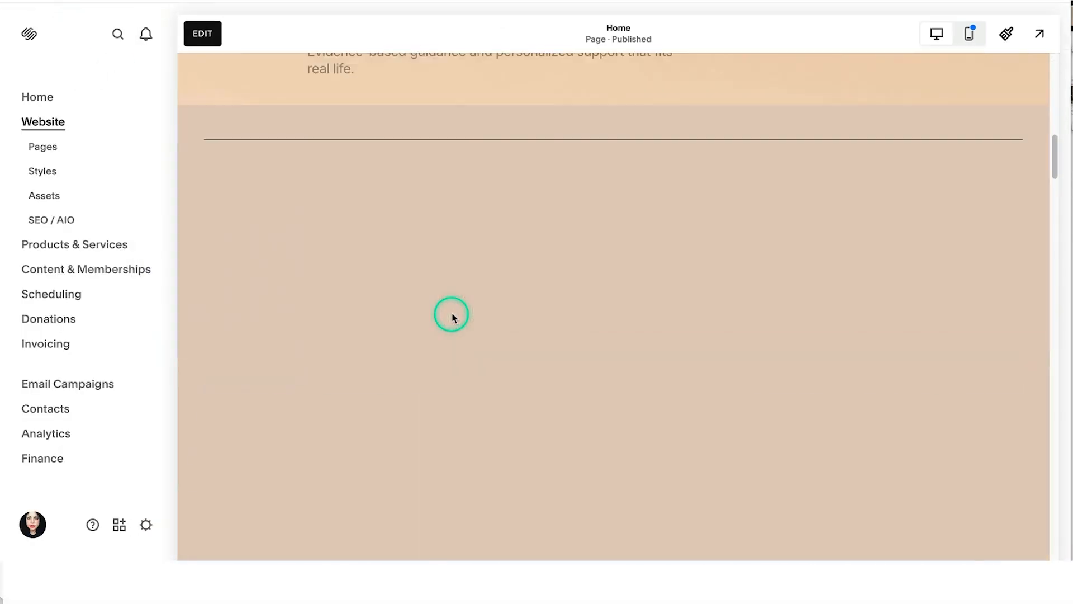
{"action": "scroll", "coordinate": [451, 319], "scroll_direction": "up", "scroll_amount": 3}
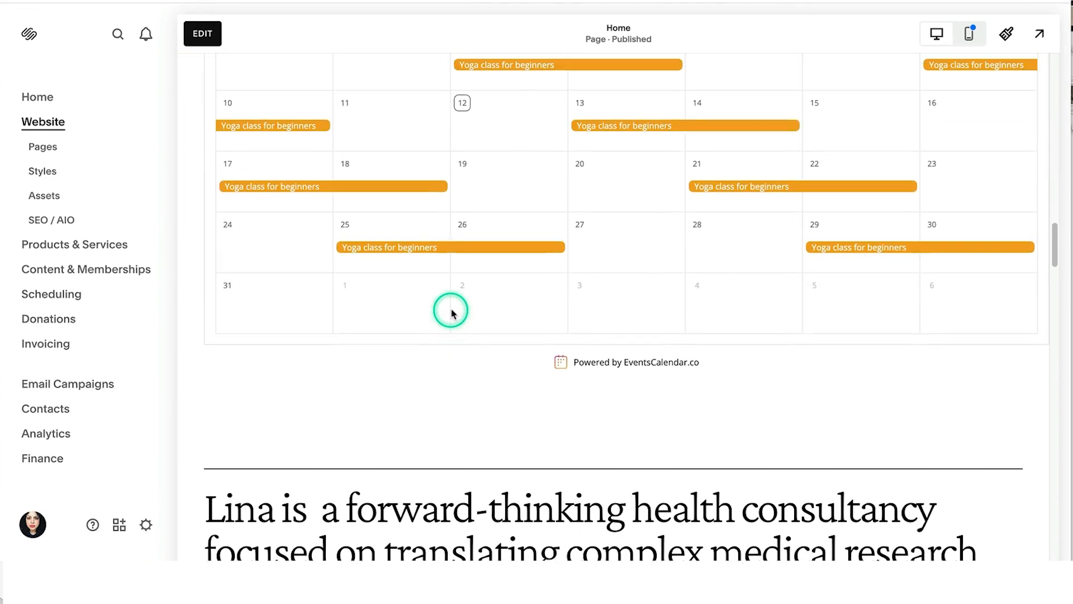
{"action": "left_click", "coordinate": [543, 337]}
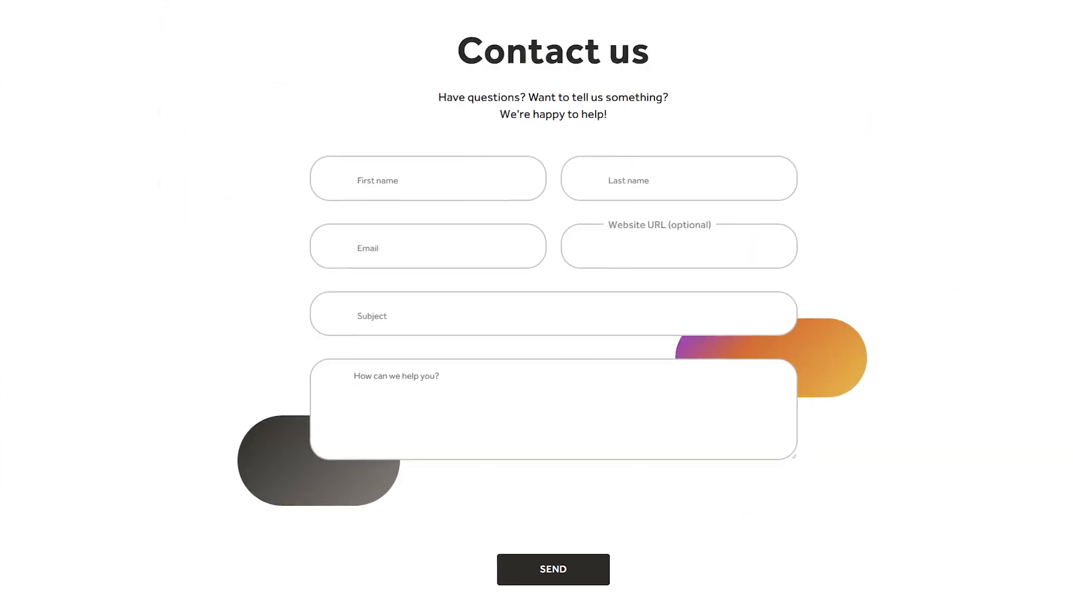